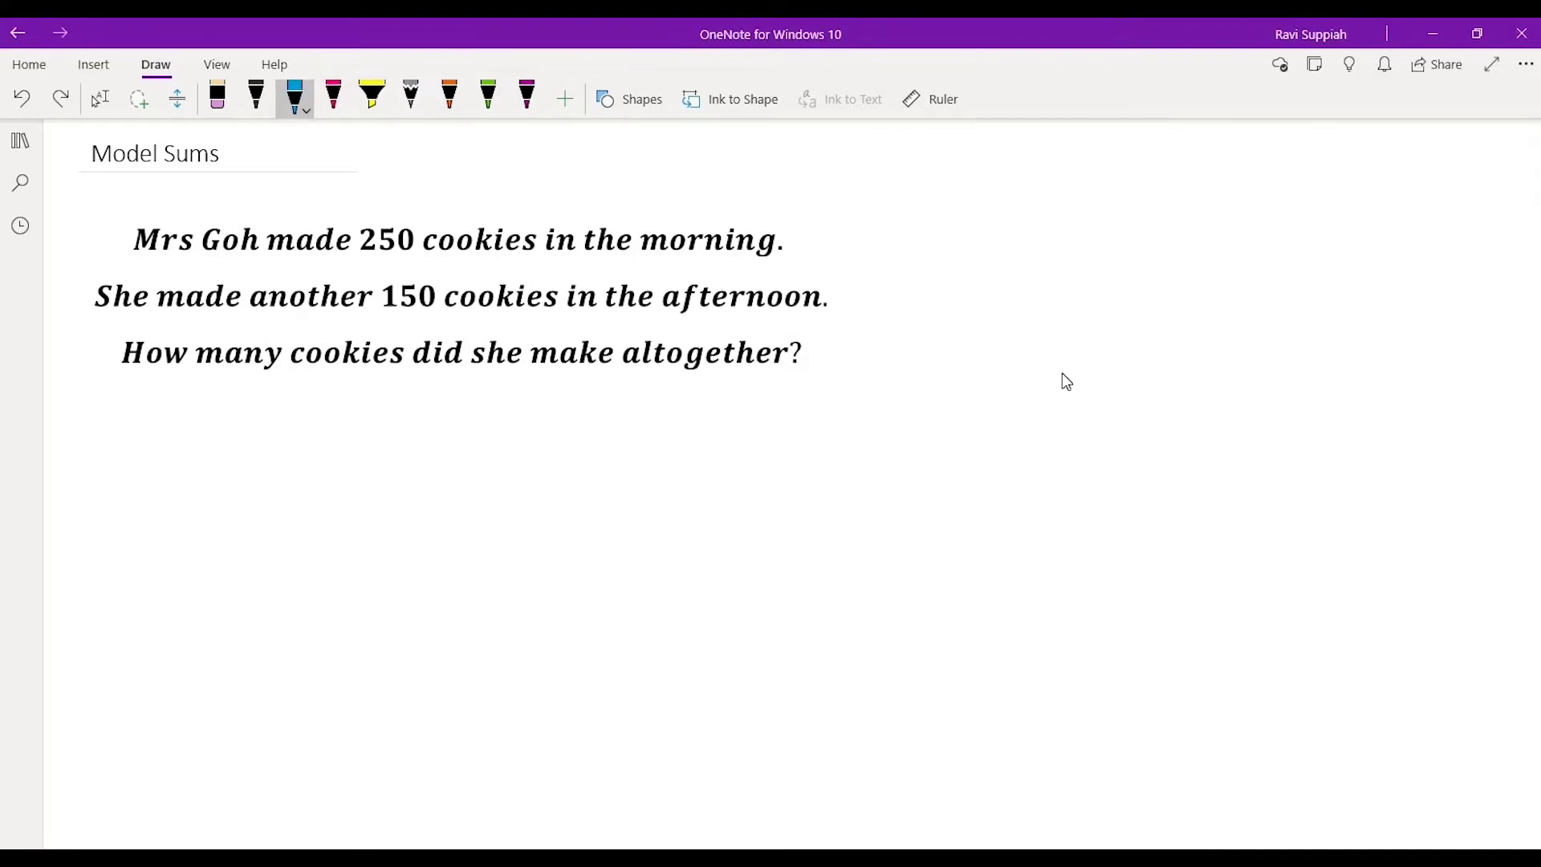
Ink a blue, an orange and a purple arrow beside the three cookie-problem sentences.
{"action": "left_click_drag", "start_coordinate": [65, 241], "coordinate": [112, 245]}
{"action": "mouse_move", "coordinate": [70, 253]}
{"action": "left_mouse_down"}
{"action": "mouse_move", "coordinate": [122, 247]}
{"action": "mouse_move", "coordinate": [99, 268]}
{"action": "left_mouse_up"}
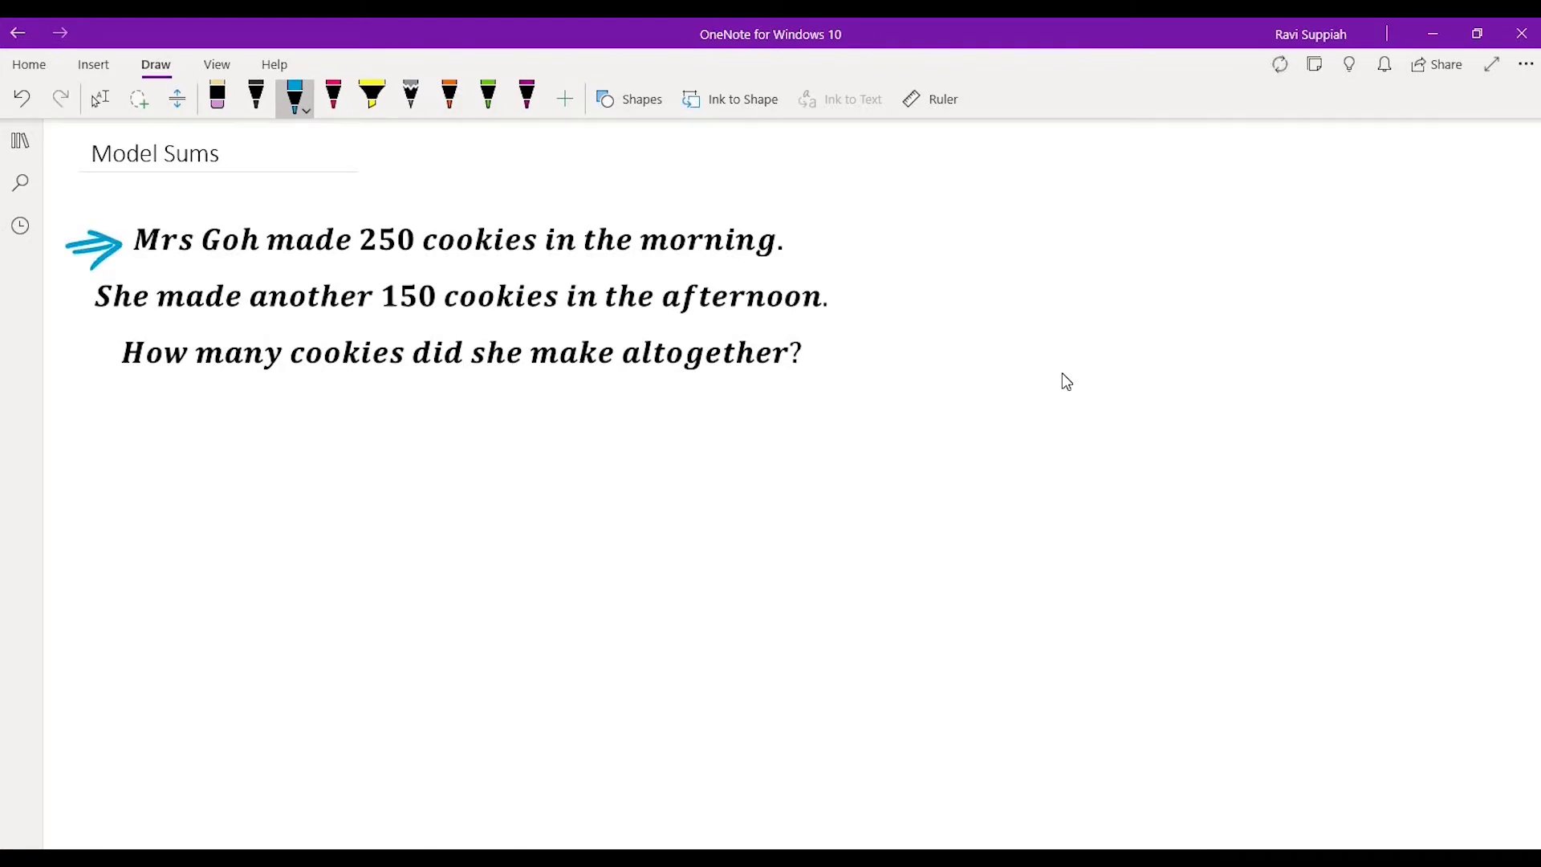
{"action": "left_click", "coordinate": [449, 98]}
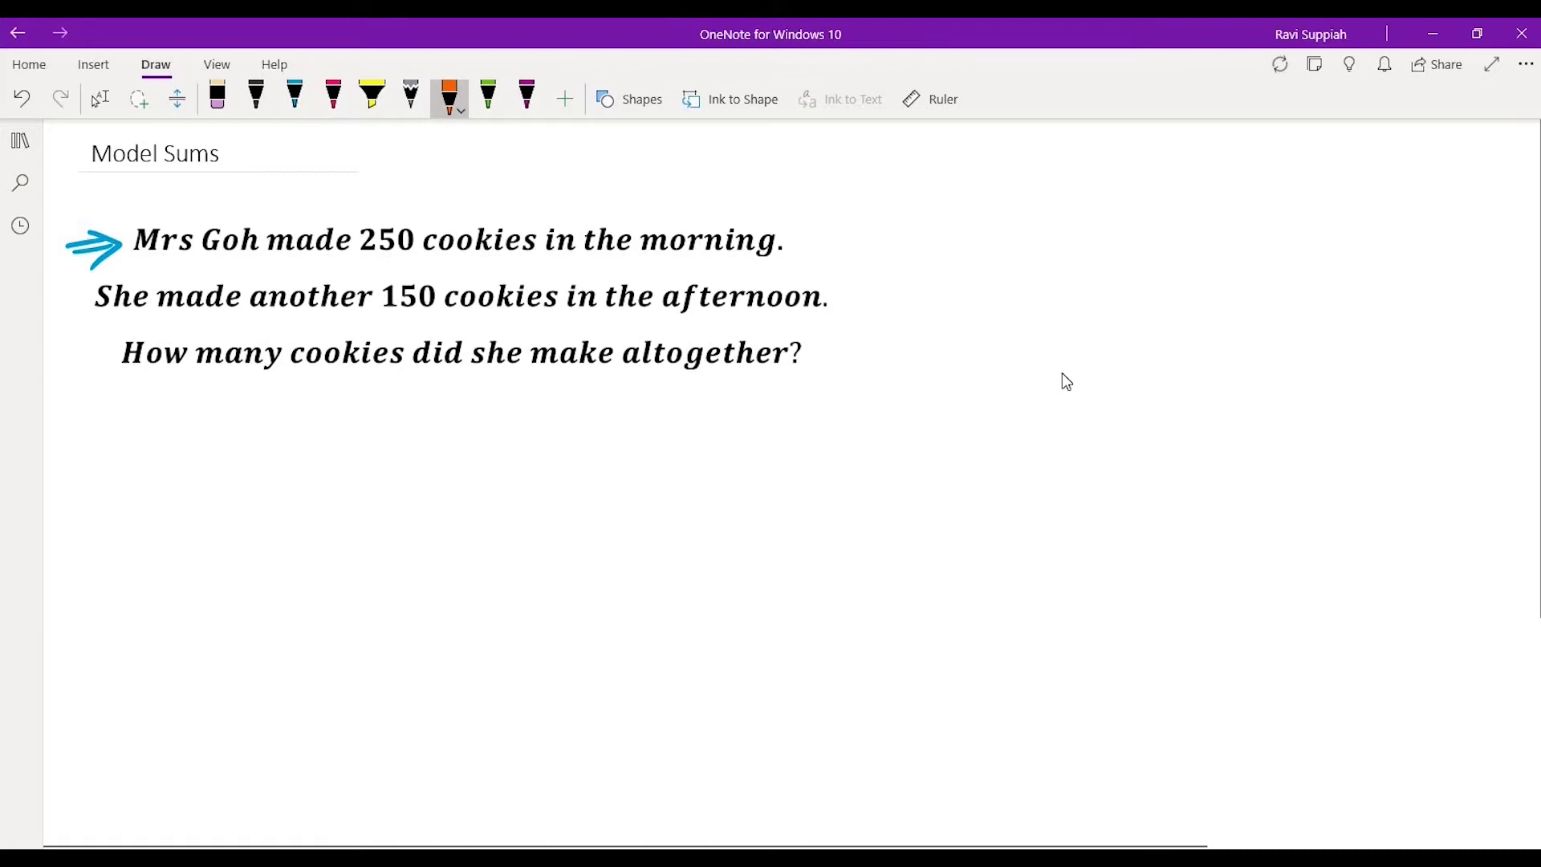
{"action": "left_click_drag", "start_coordinate": [53, 309], "coordinate": [92, 291]}
{"action": "mouse_move", "coordinate": [92, 292]}
{"action": "left_mouse_down"}
{"action": "mouse_move", "coordinate": [69, 323]}
{"action": "mouse_move", "coordinate": [91, 361]}
{"action": "mouse_move", "coordinate": [106, 352]}
{"action": "left_mouse_up"}
{"action": "left_click", "coordinate": [527, 100]}
{"action": "left_click_drag", "start_coordinate": [106, 352], "coordinate": [84, 384]}
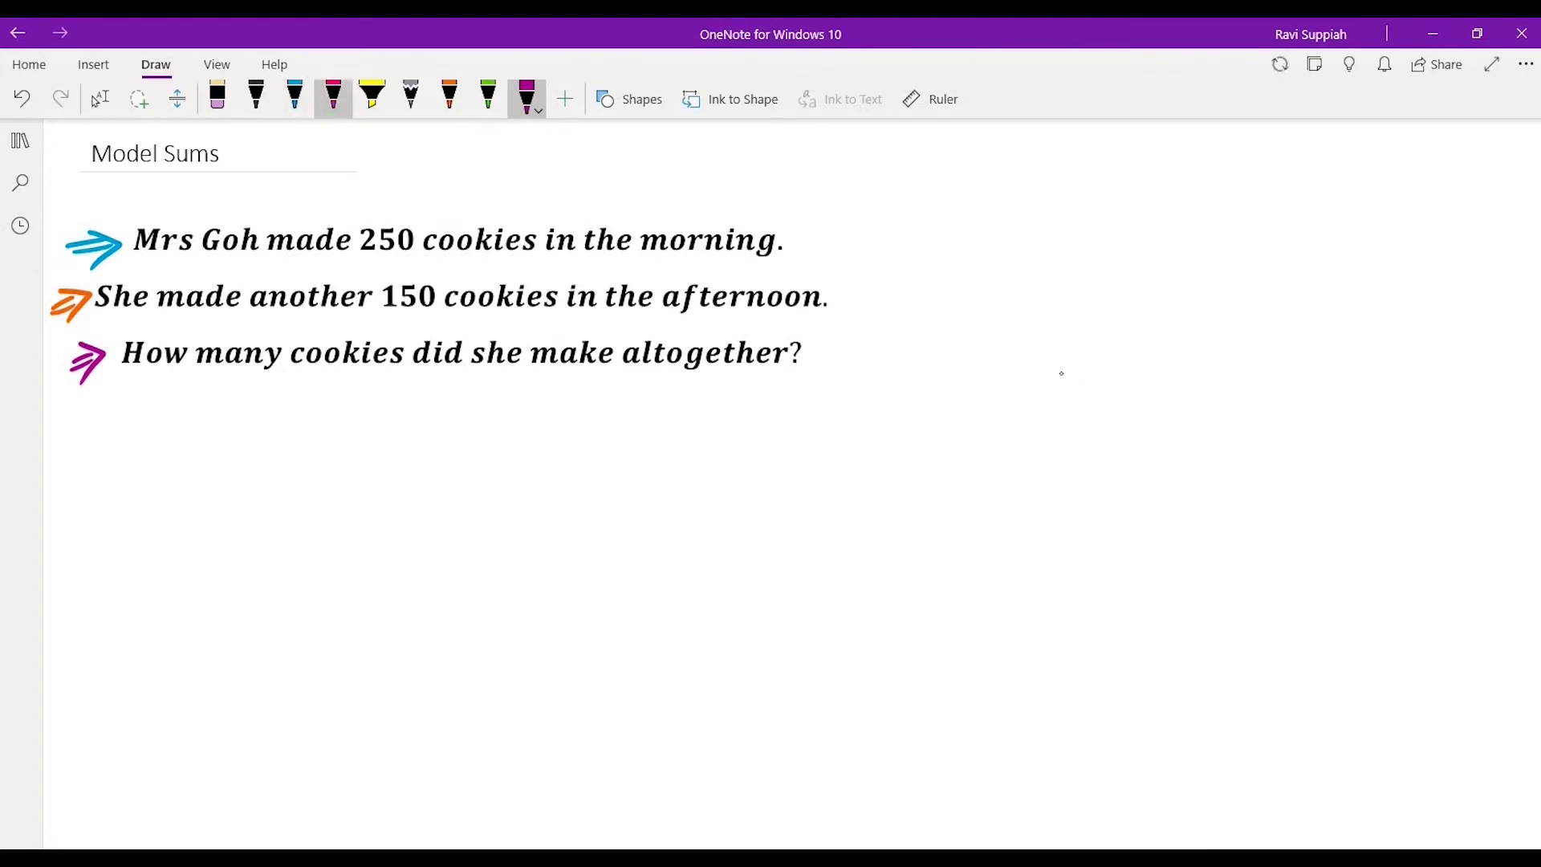
{"action": "left_click", "coordinate": [294, 99]}
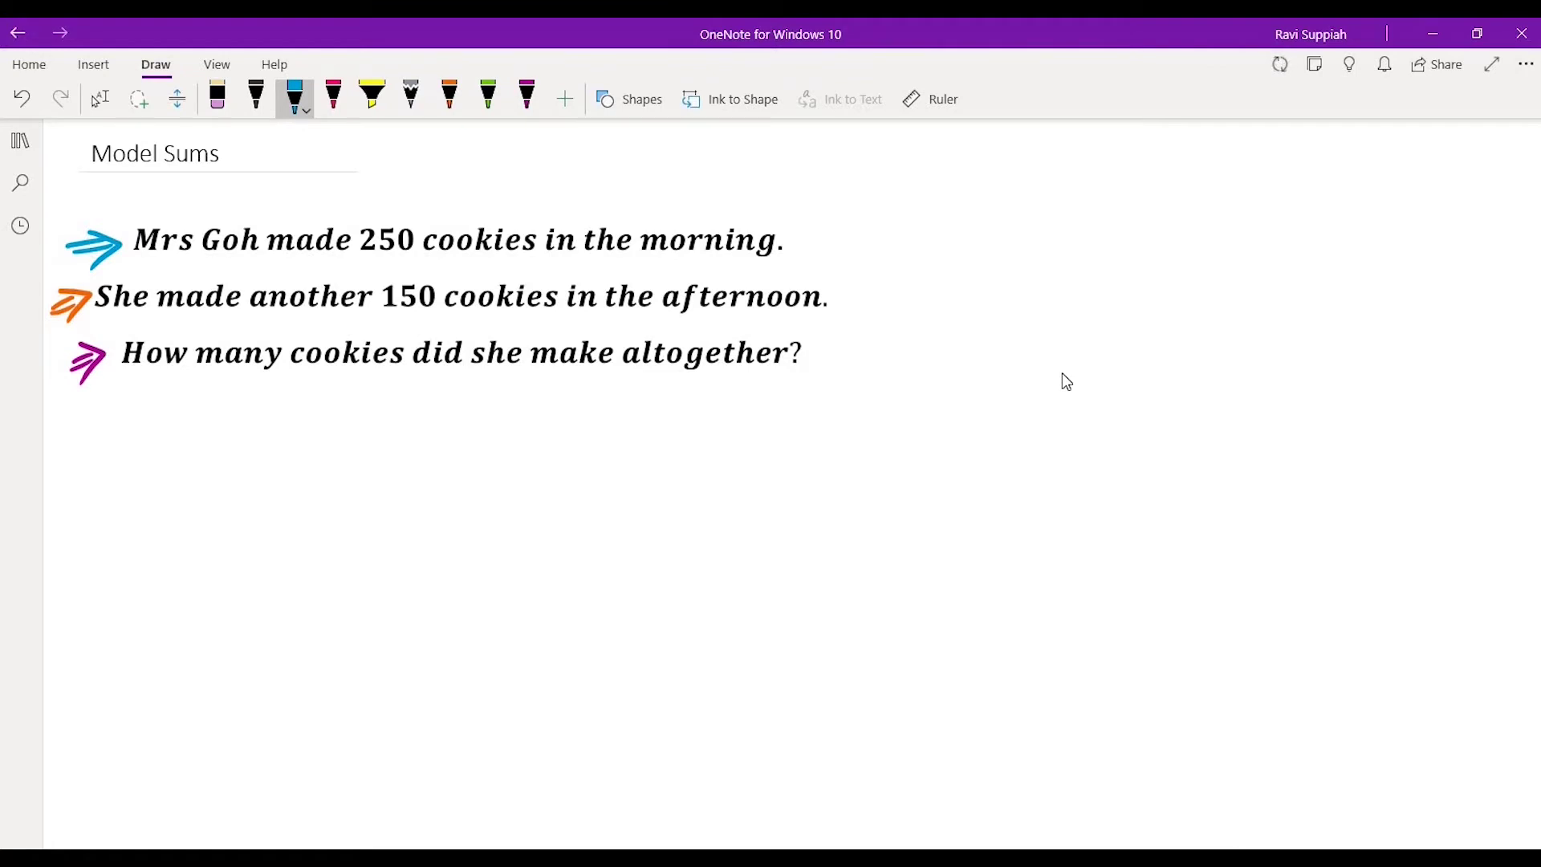
Draw a blue rectangle bar below the word problem and nudge it slightly right and down.
{"action": "left_click", "coordinate": [642, 98]}
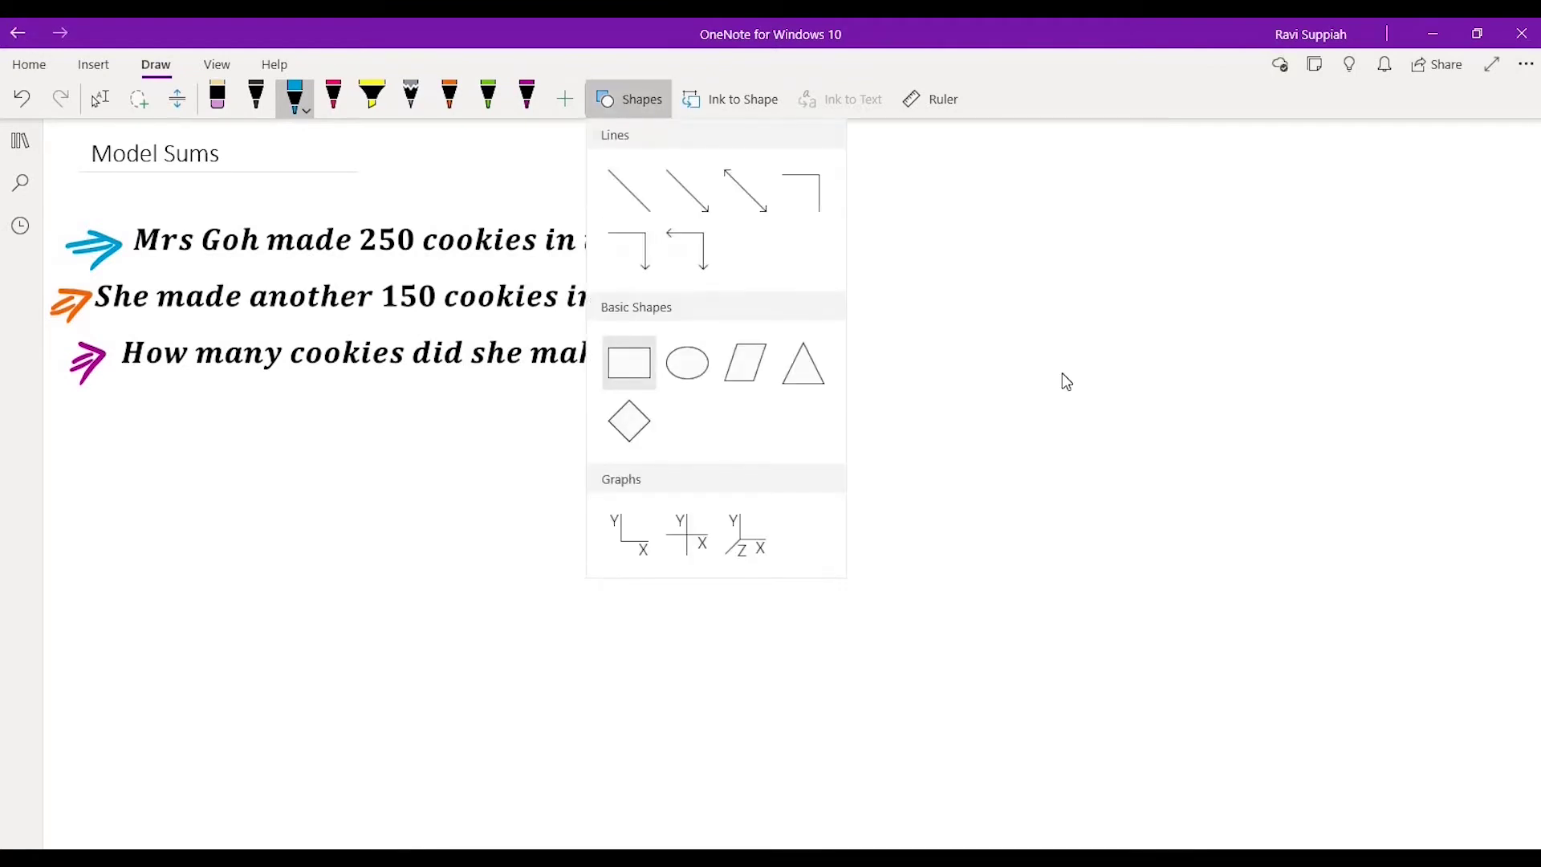
{"action": "left_click", "coordinate": [630, 357]}
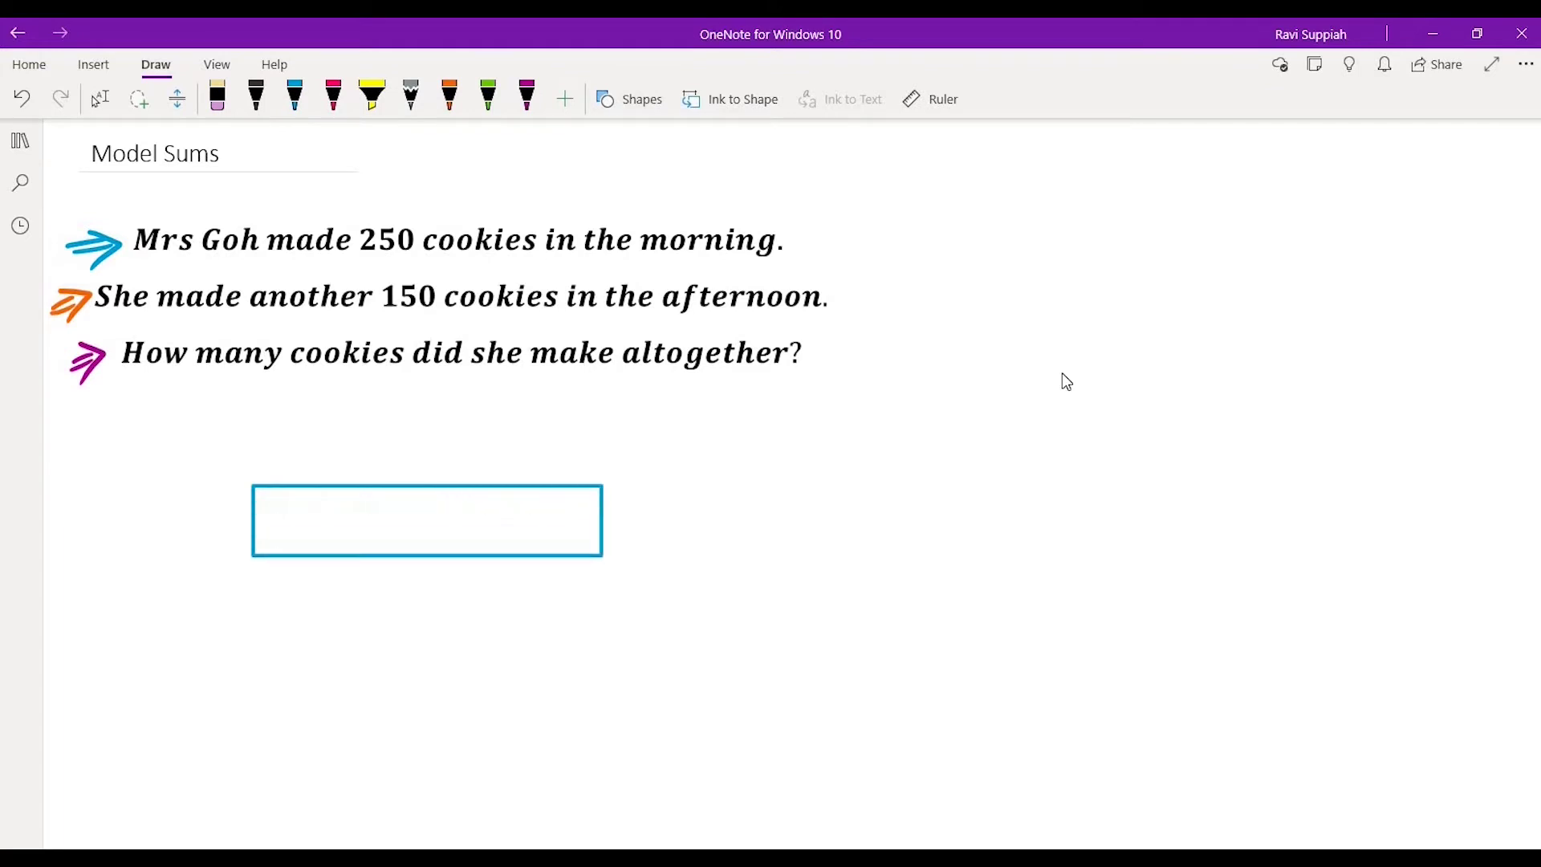
{"action": "left_click_drag", "start_coordinate": [251, 481], "coordinate": [650, 557]}
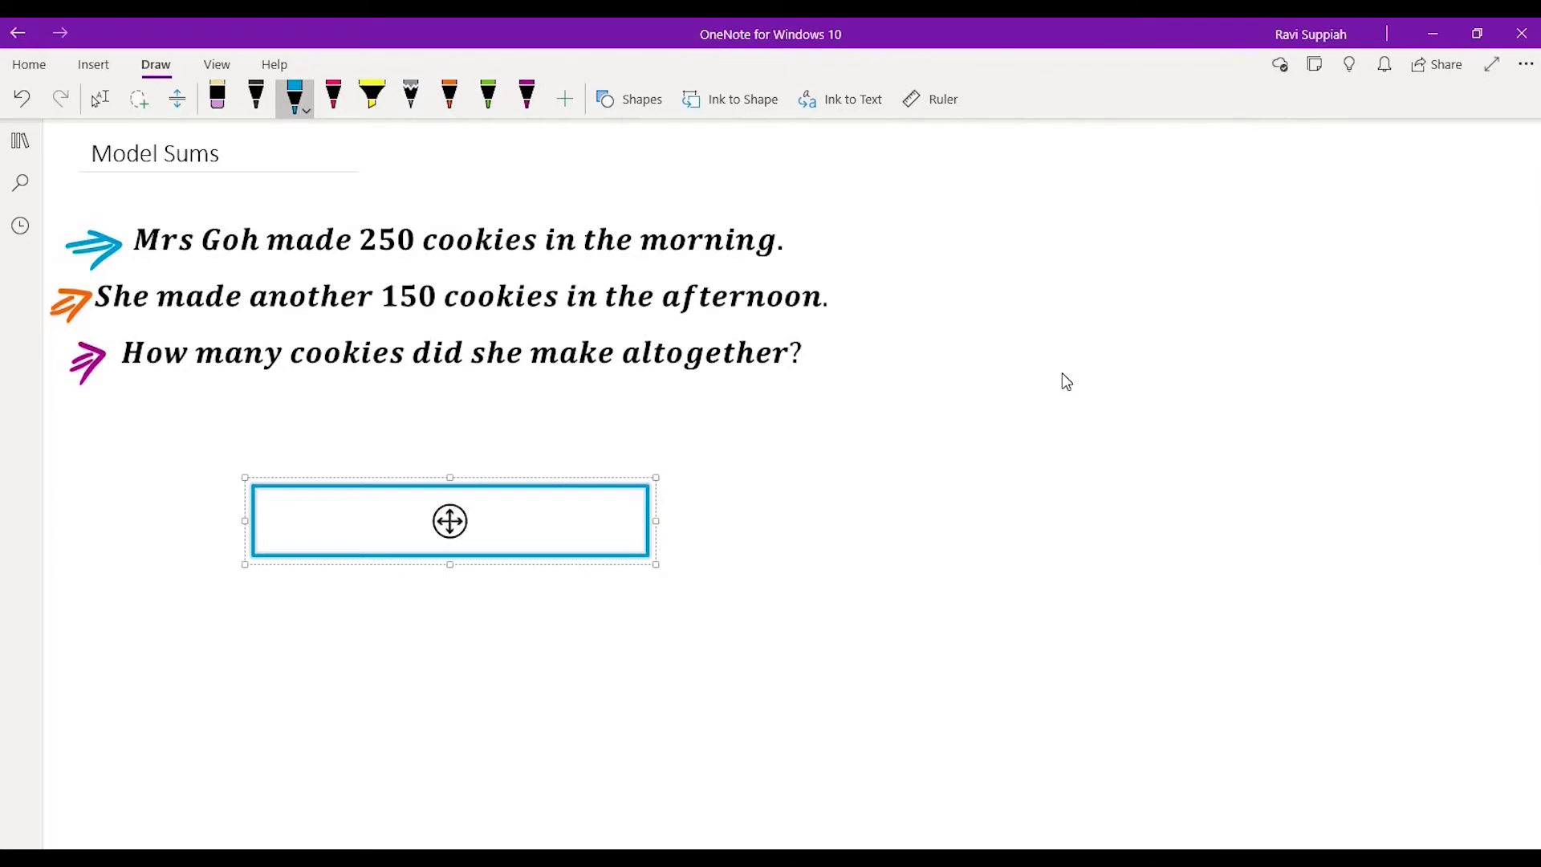
{"action": "left_click_drag", "start_coordinate": [449, 520], "coordinate": [468, 544]}
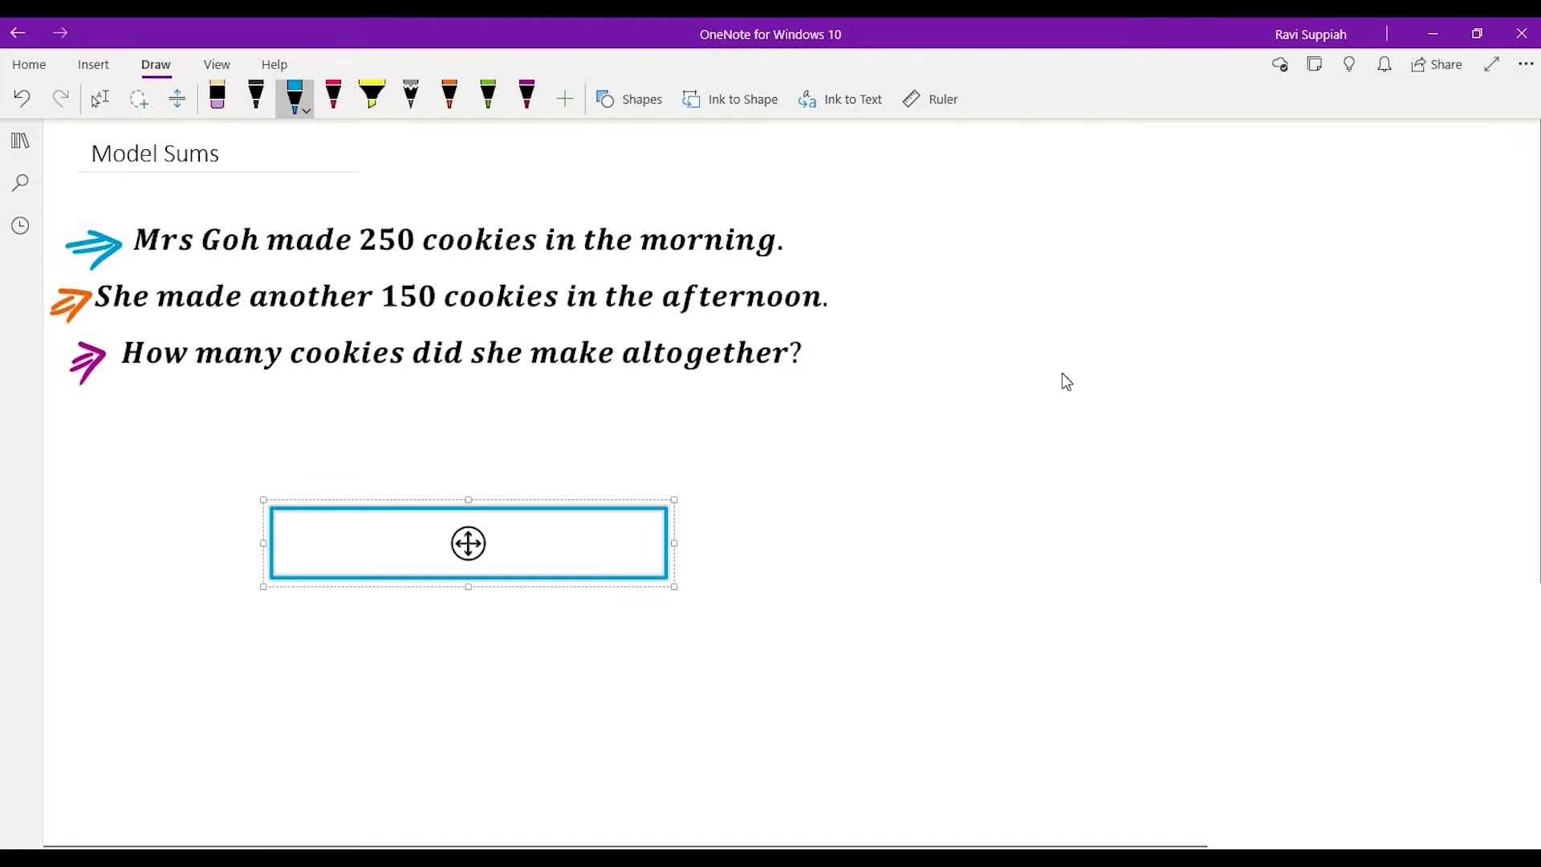
Handwrite 250 above the blue bar.
{"action": "left_click_drag", "start_coordinate": [395, 445], "coordinate": [424, 477]}
{"action": "left_click_drag", "start_coordinate": [433, 440], "coordinate": [463, 449]}
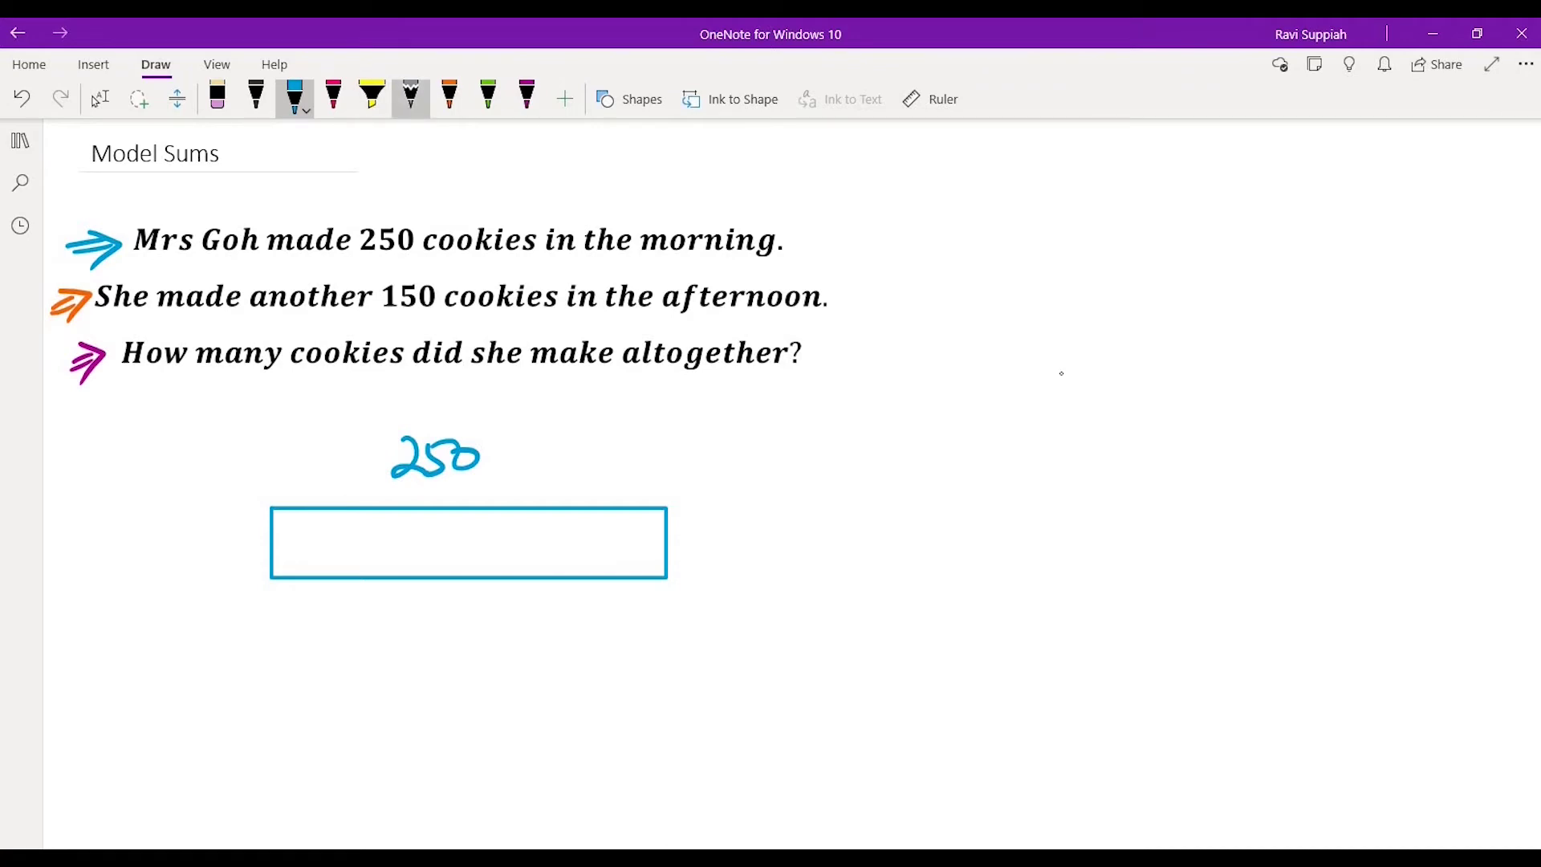
{"action": "left_click", "coordinate": [450, 96]}
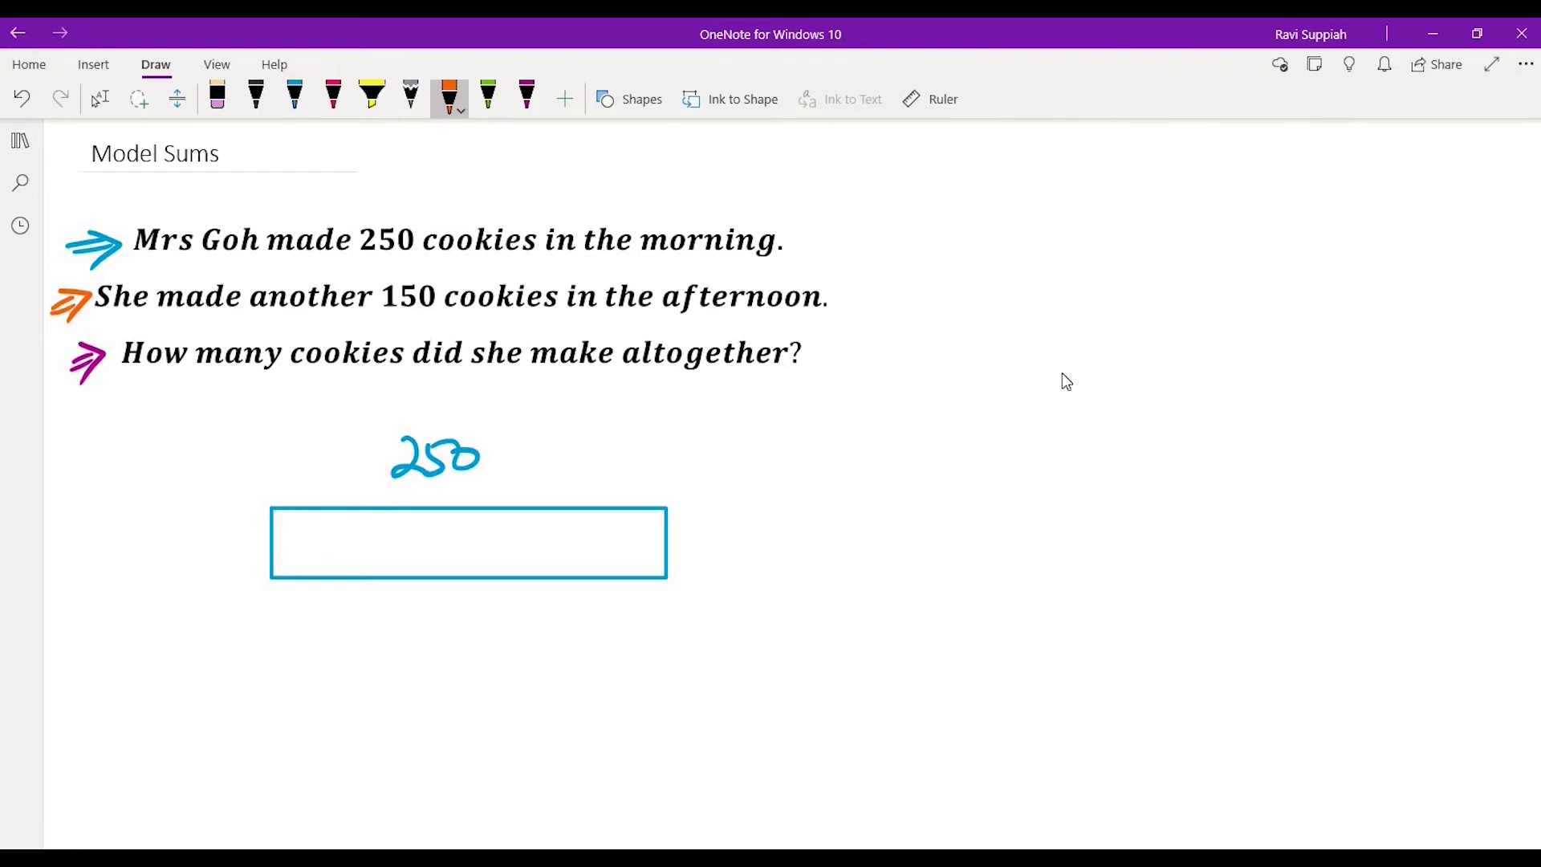
Draw a shorter orange rectangle under the blue bar and handwrite 150 beneath it.
{"action": "key", "text": "Return"}
{"action": "key", "text": "Down"}
{"action": "key", "text": "Down"}
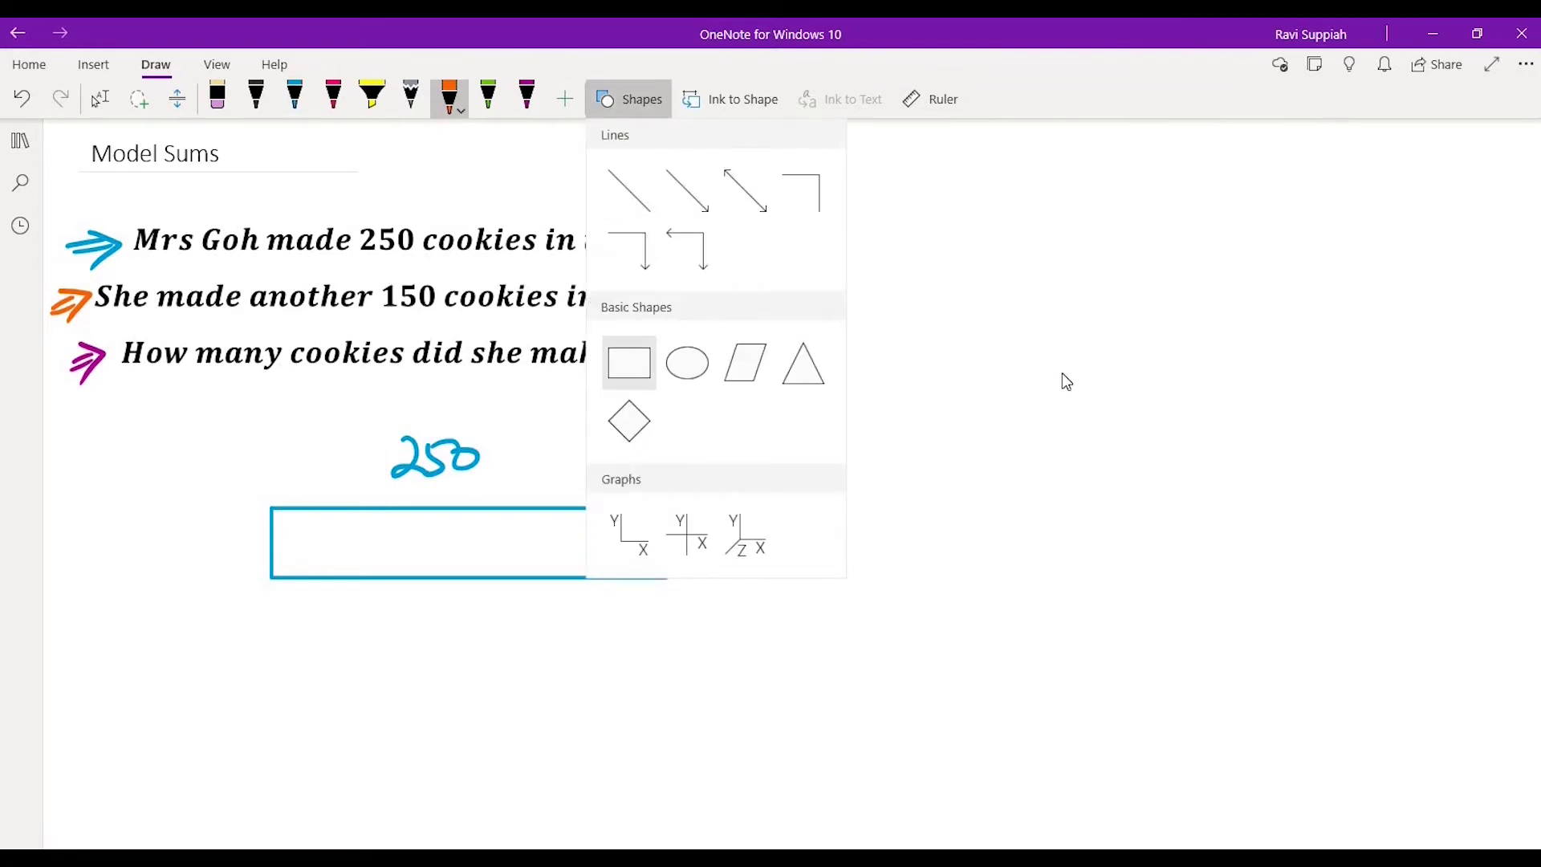
{"action": "key", "text": "Return"}
{"action": "mouse_move", "coordinate": [275, 625]}
{"action": "left_mouse_down"}
{"action": "mouse_move", "coordinate": [396, 647]}
{"action": "mouse_move", "coordinate": [465, 715]}
{"action": "mouse_move", "coordinate": [509, 695]}
{"action": "left_mouse_up"}
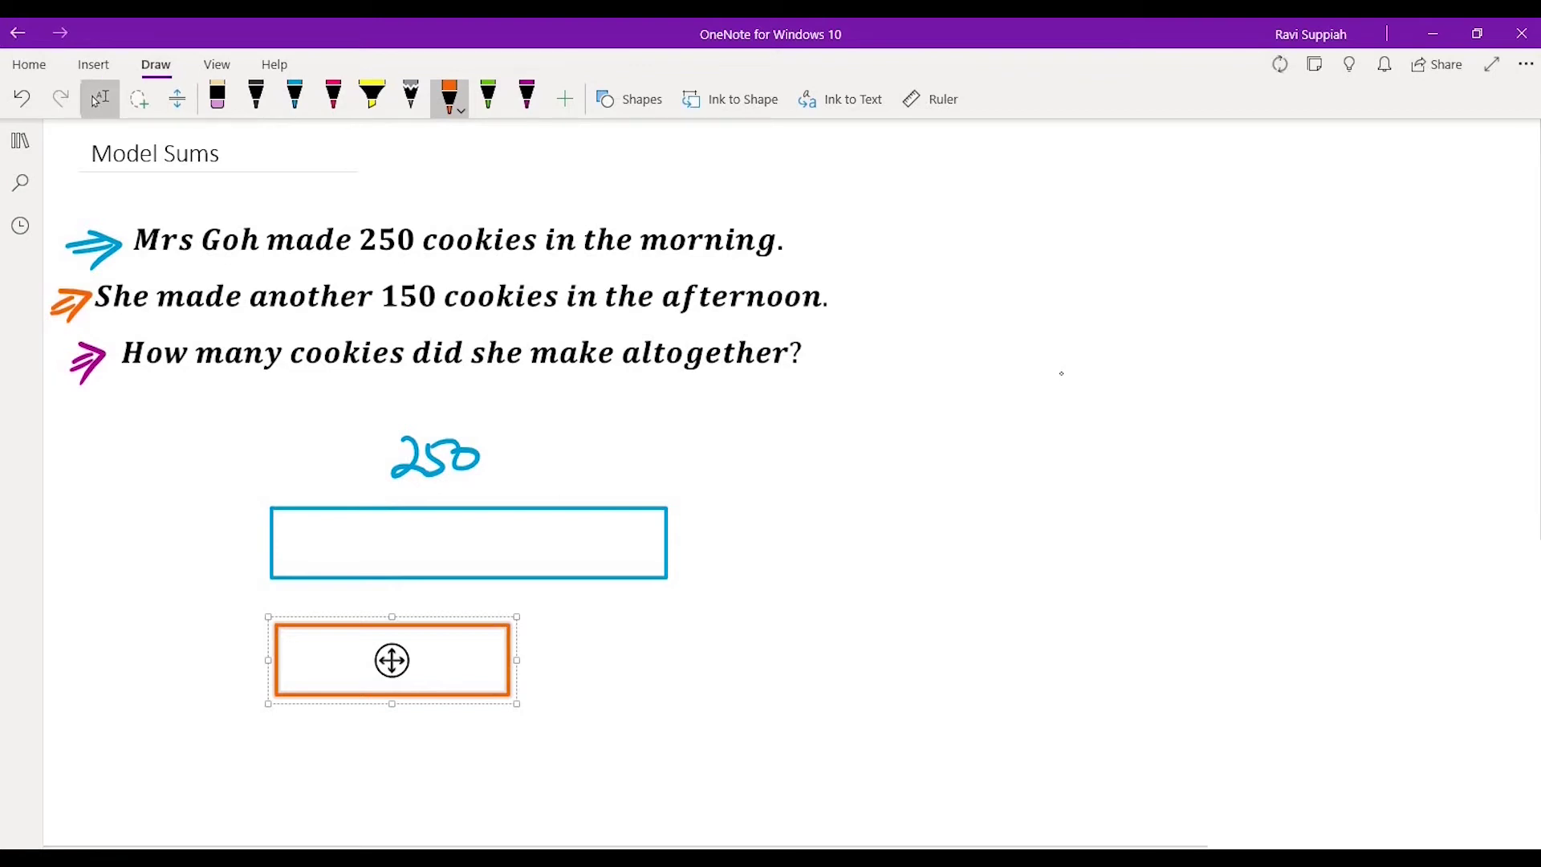
{"action": "mouse_move", "coordinate": [351, 723]}
{"action": "left_mouse_down"}
{"action": "mouse_move", "coordinate": [352, 763]}
{"action": "mouse_move", "coordinate": [404, 721]}
{"action": "mouse_move", "coordinate": [399, 732]}
{"action": "left_mouse_up"}
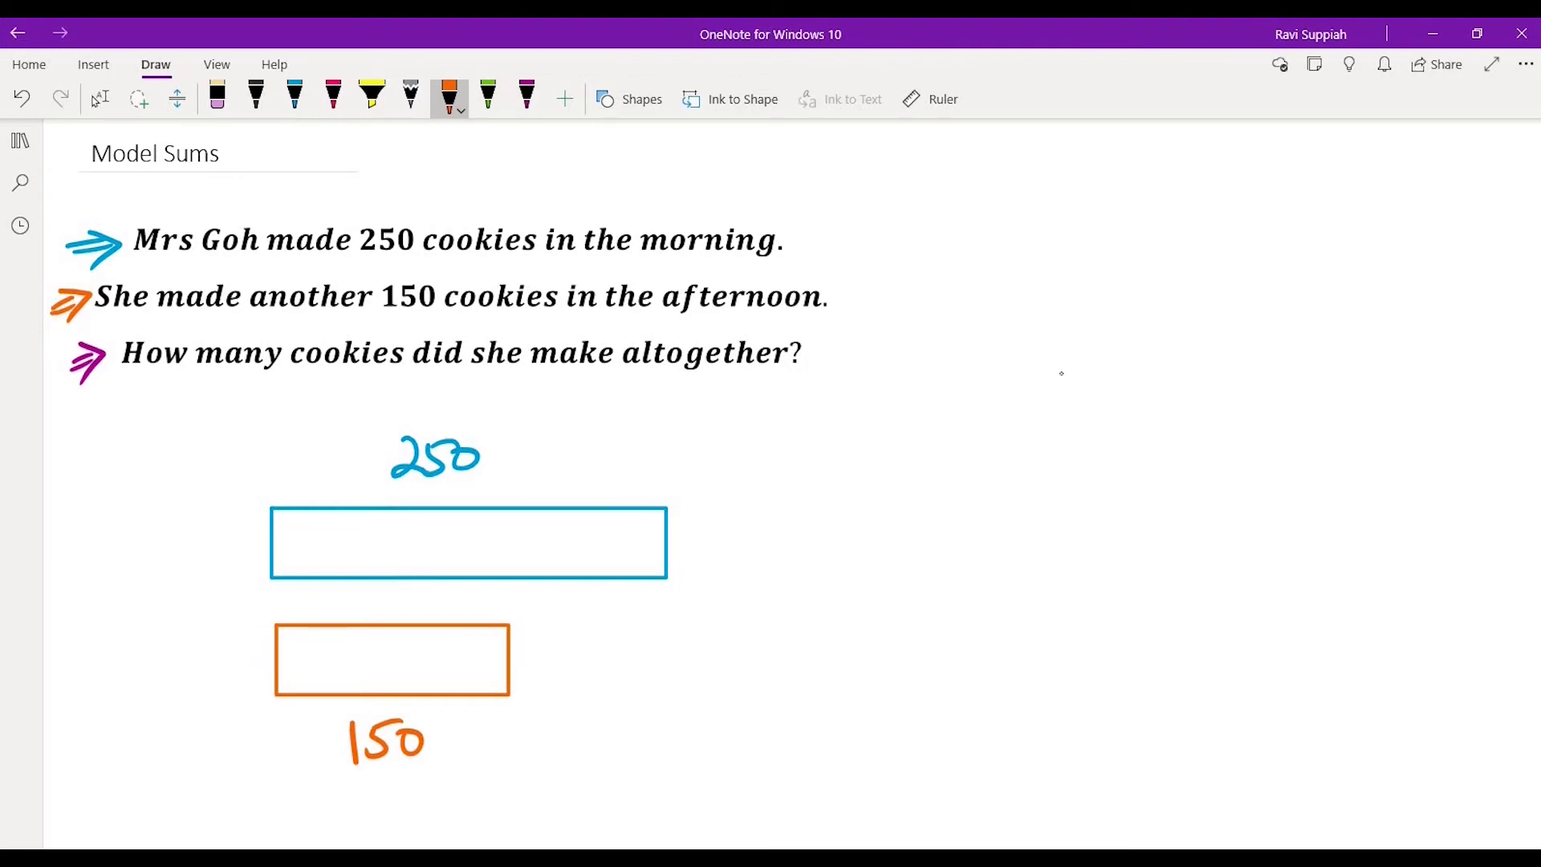
{"action": "key", "text": "alt+d"}
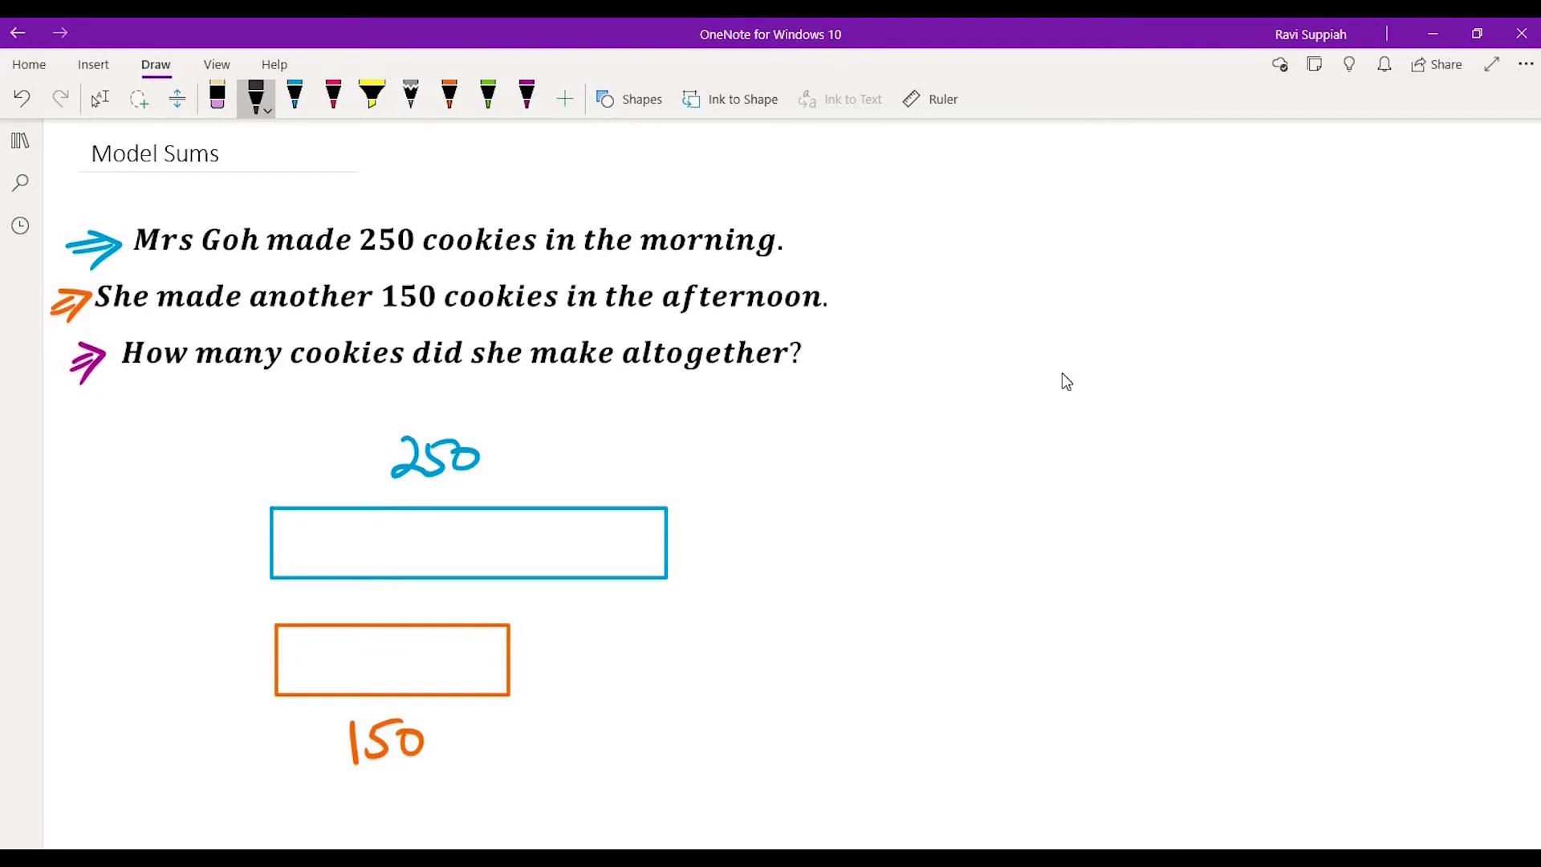
Handwrite 'Morning' left of the blue bar and 'Afternoon' left of the orange bar.
{"action": "mouse_move", "coordinate": [91, 553]}
{"action": "left_mouse_down"}
{"action": "mouse_move", "coordinate": [111, 518]}
{"action": "mouse_move", "coordinate": [133, 549]}
{"action": "mouse_move", "coordinate": [204, 549]}
{"action": "left_mouse_up"}
{"action": "left_click_drag", "start_coordinate": [212, 540], "coordinate": [204, 575]}
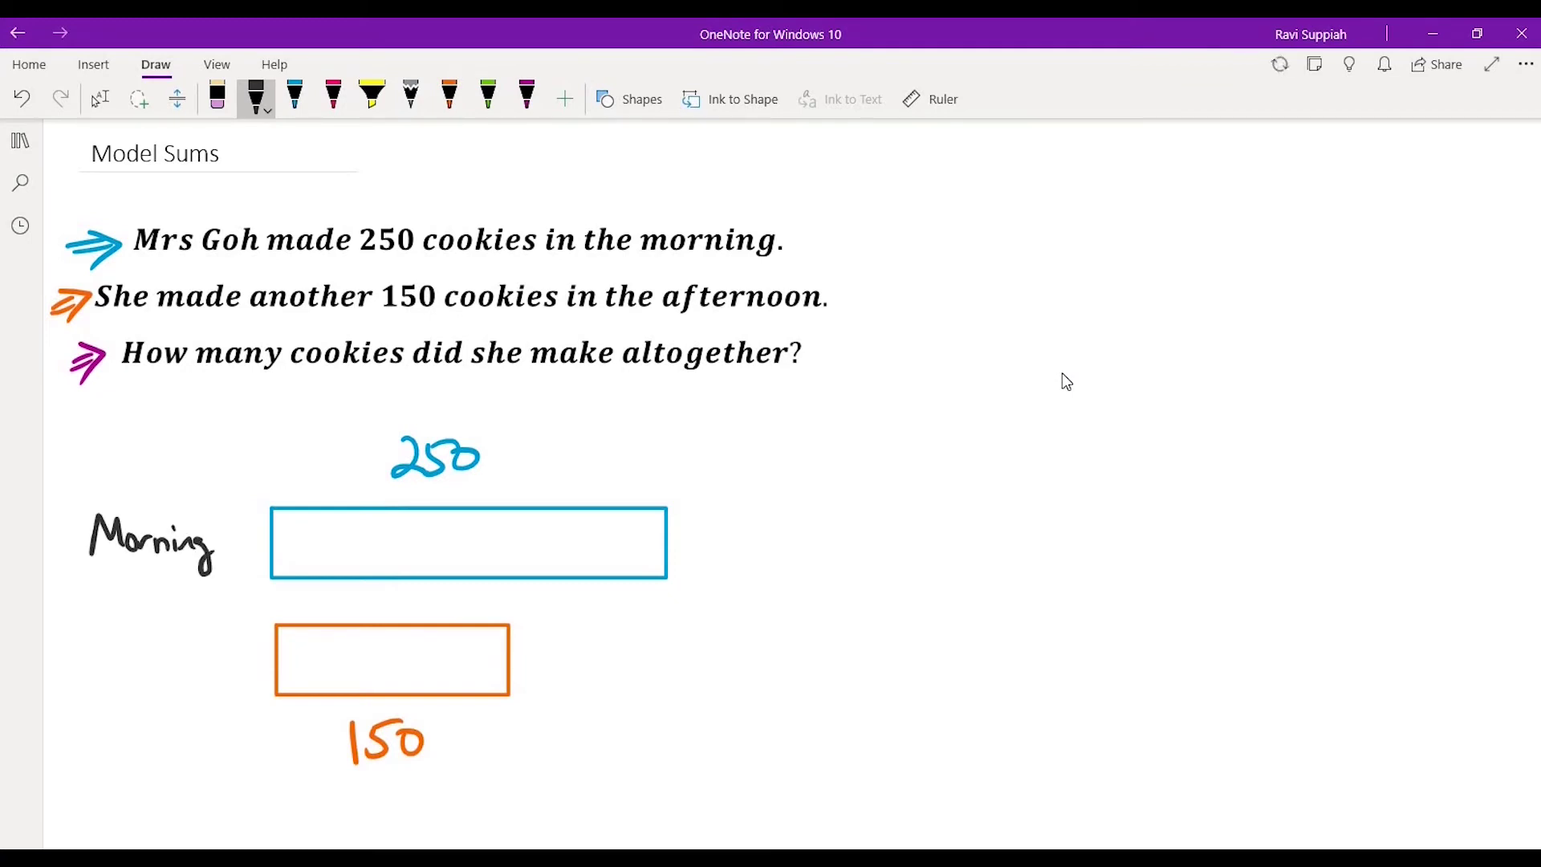
{"action": "left_click_drag", "start_coordinate": [87, 686], "coordinate": [114, 670]}
{"action": "mouse_move", "coordinate": [134, 652]}
{"action": "left_mouse_down"}
{"action": "mouse_move", "coordinate": [113, 698]}
{"action": "mouse_move", "coordinate": [174, 661]}
{"action": "mouse_move", "coordinate": [227, 684]}
{"action": "left_mouse_up"}
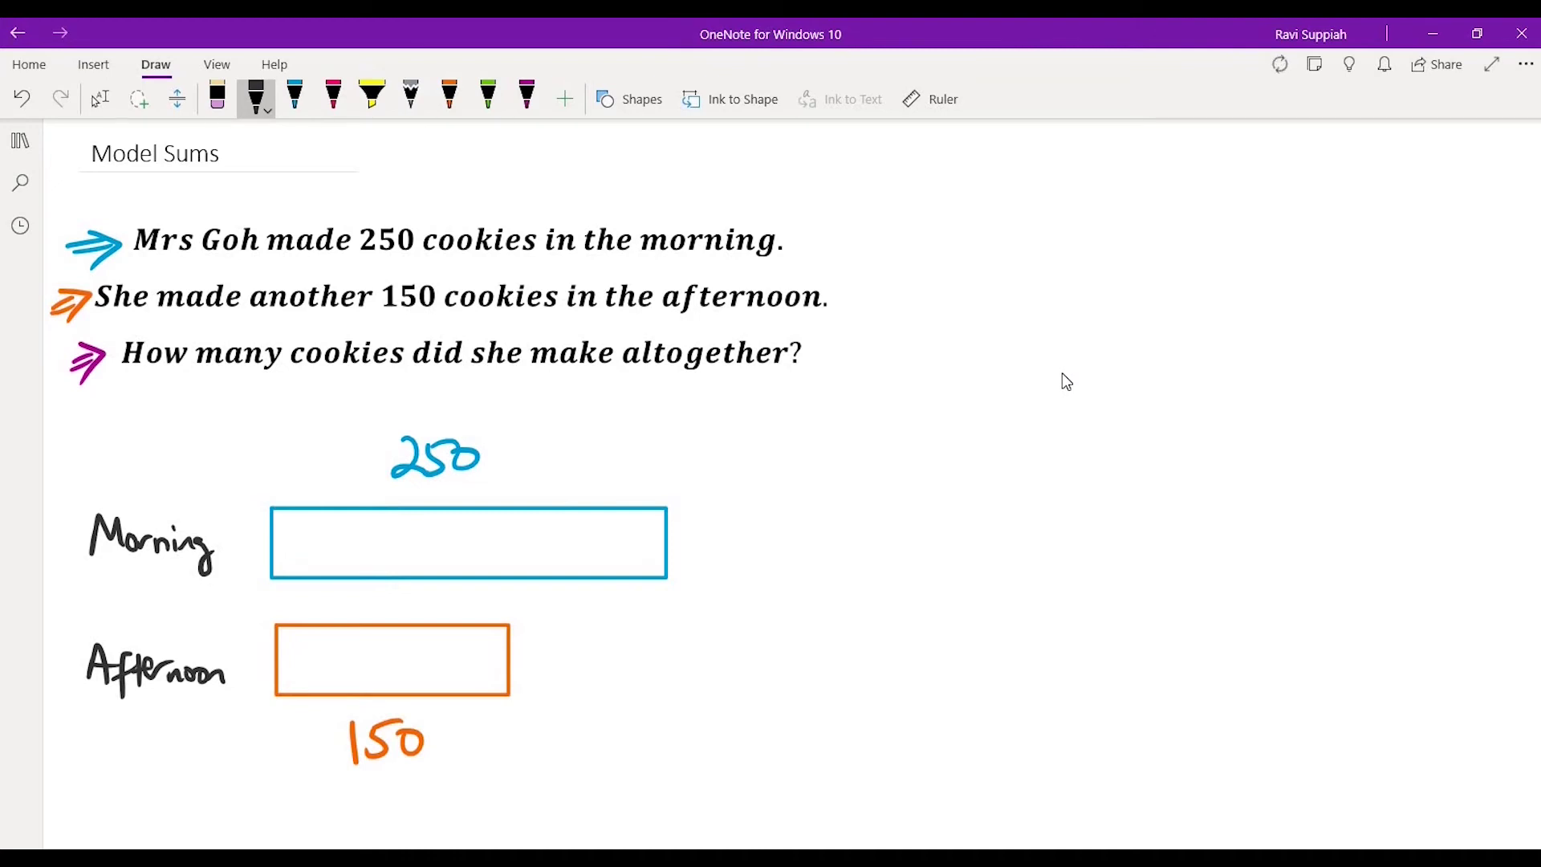
Ink a red curly brace to the right spanning both the blue and orange bars.
{"action": "left_click", "coordinate": [332, 97]}
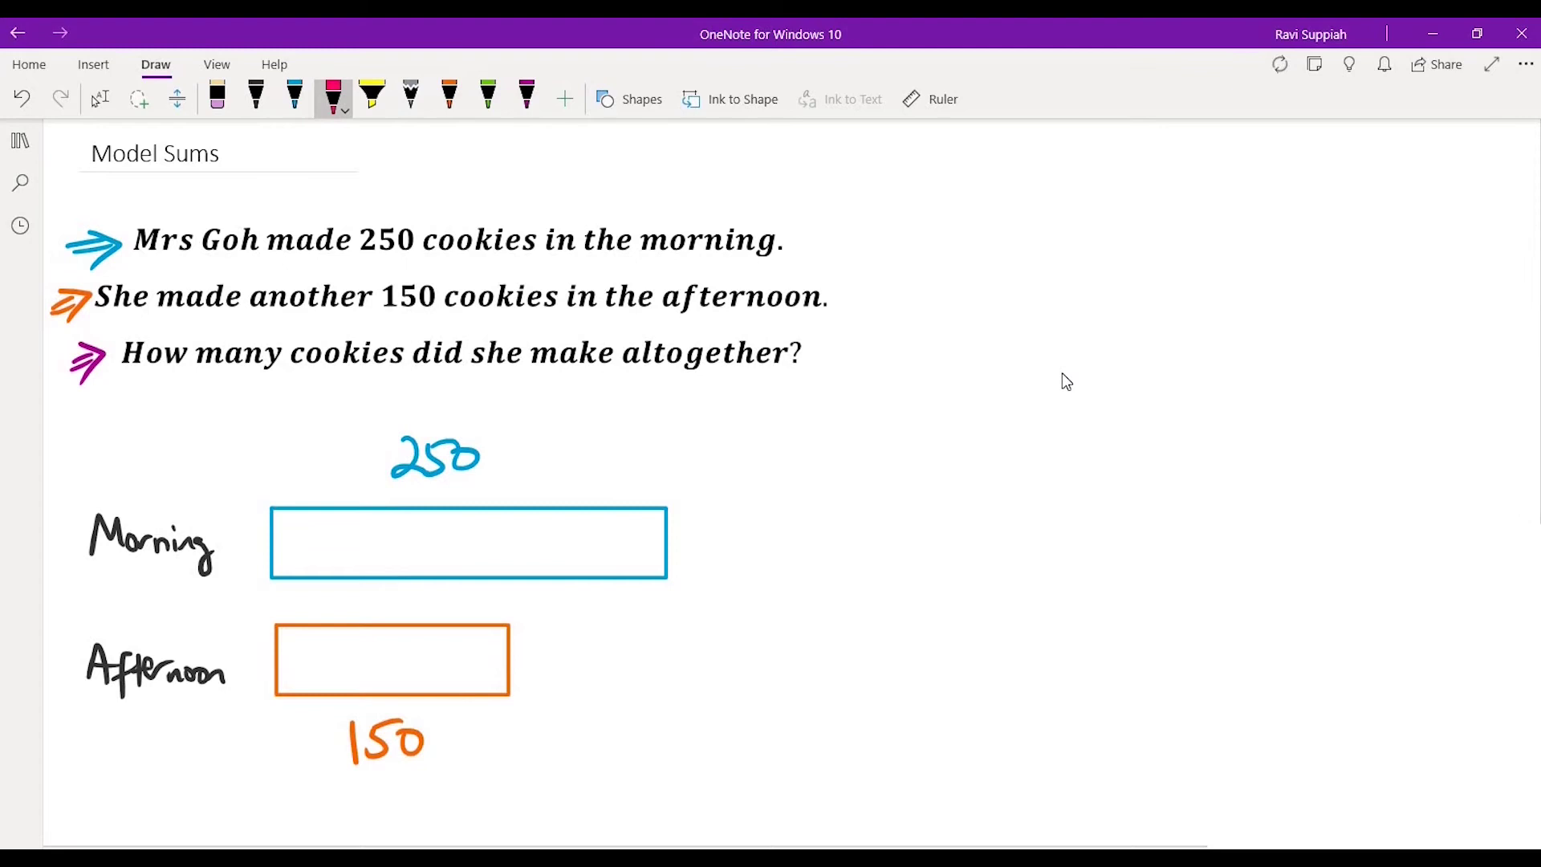
{"action": "mouse_move", "coordinate": [685, 501]}
{"action": "left_mouse_down"}
{"action": "mouse_move", "coordinate": [713, 516]}
{"action": "mouse_move", "coordinate": [718, 657]}
{"action": "mouse_move", "coordinate": [697, 705]}
{"action": "left_mouse_up"}
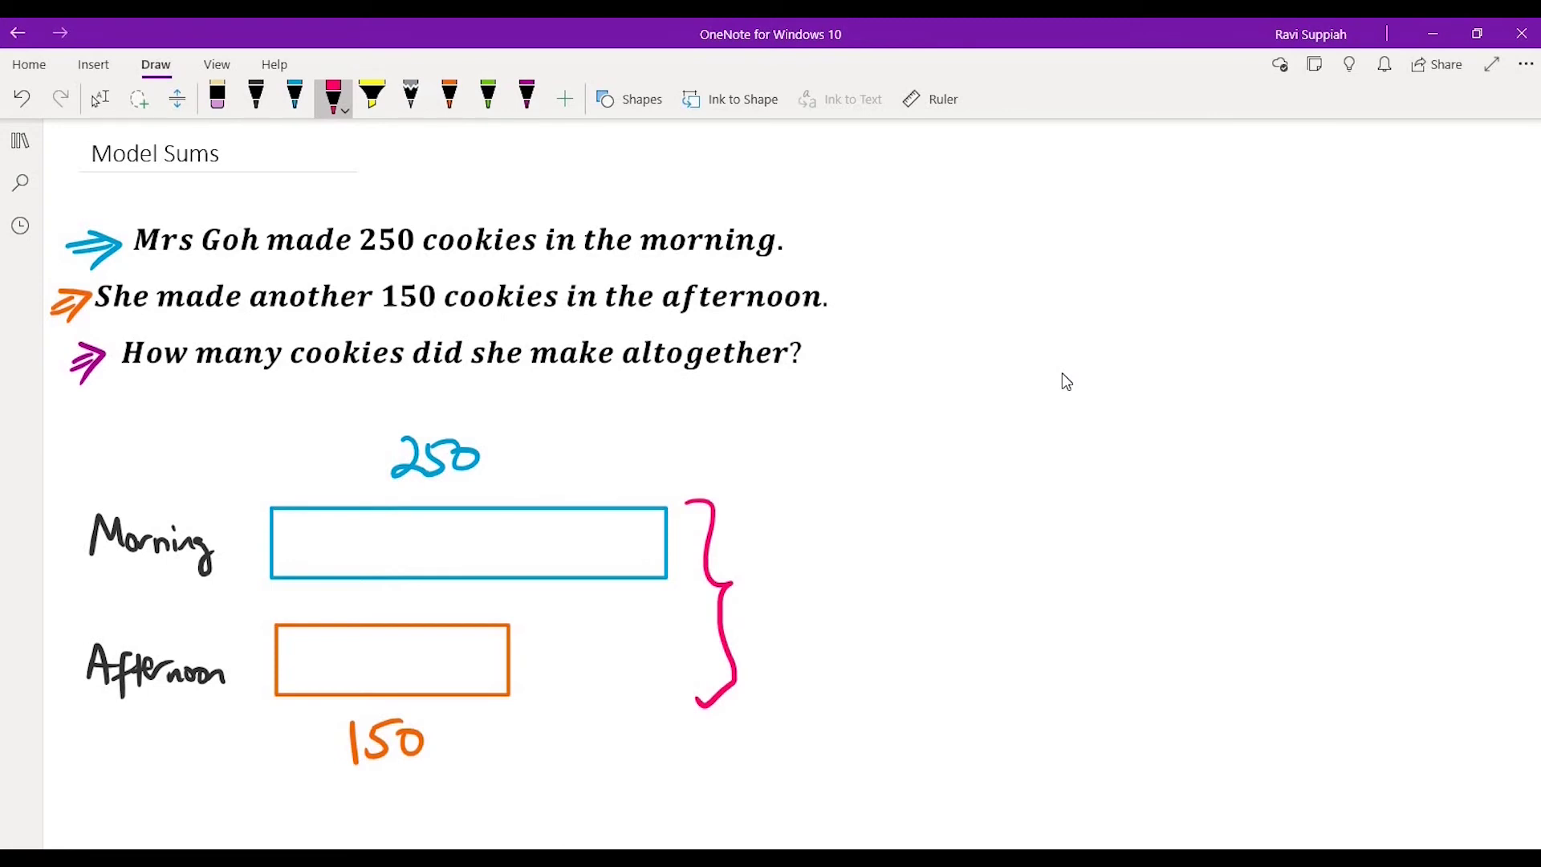
{"action": "left_click", "coordinate": [527, 96]}
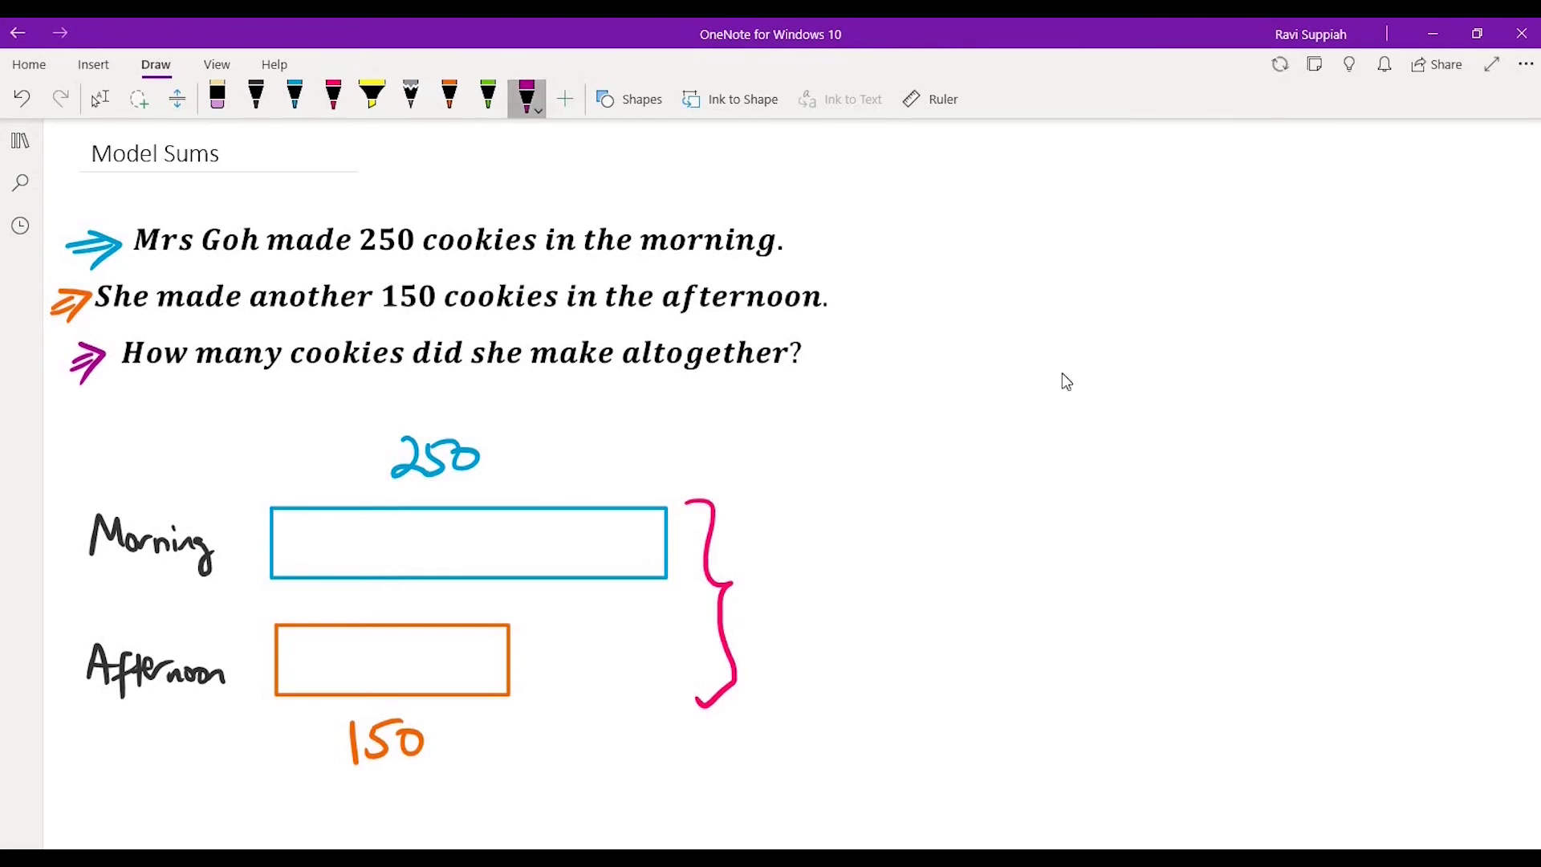
Handwrite 250 with + 150 beneath it in purple, right of the bar model.
{"action": "left_click_drag", "start_coordinate": [975, 355], "coordinate": [1011, 390]}
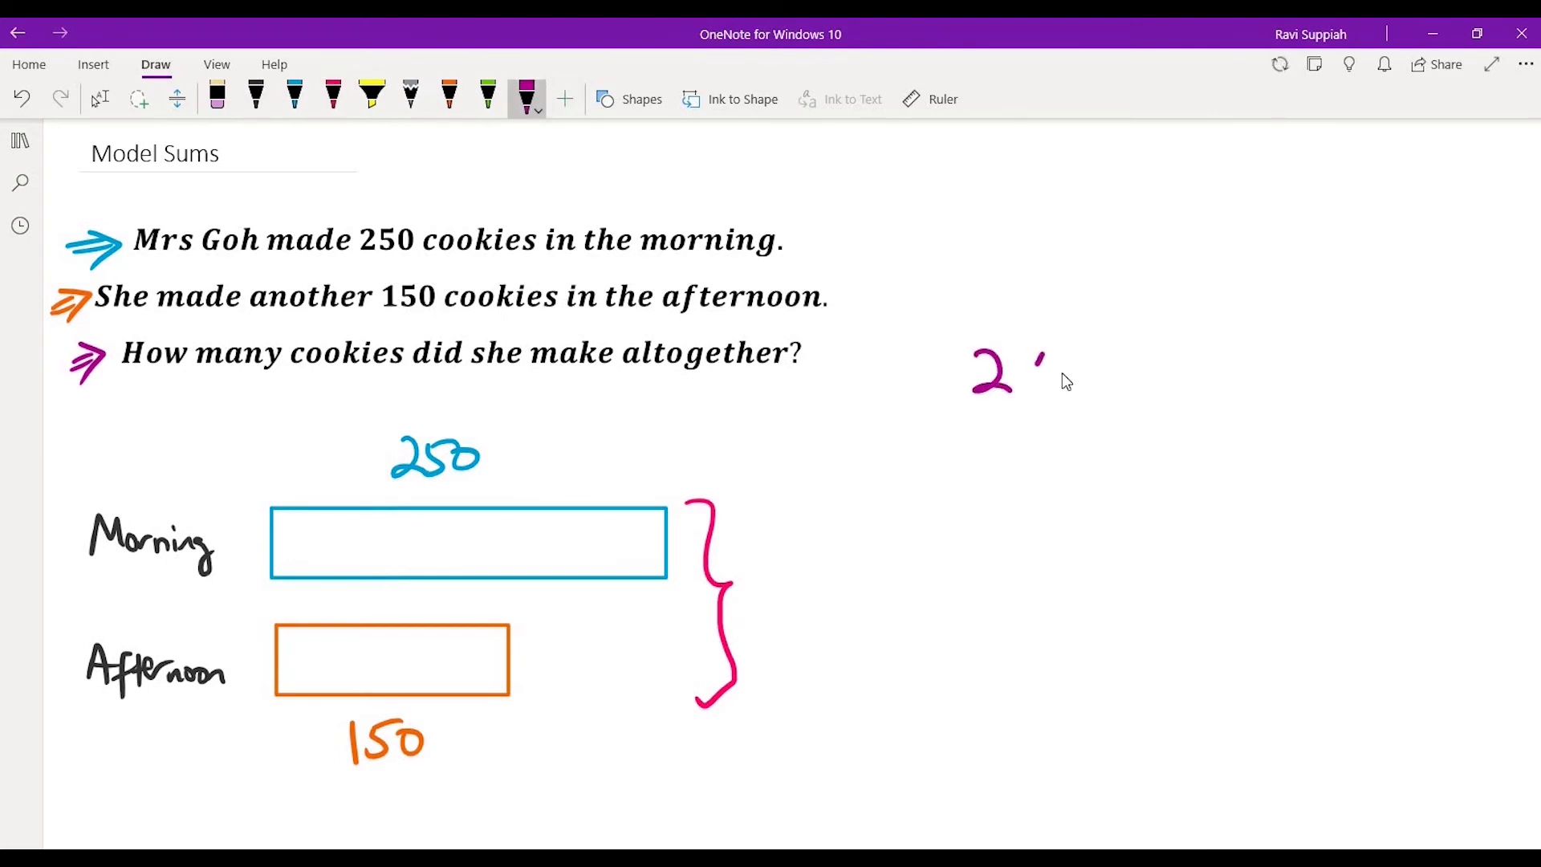
{"action": "left_click_drag", "start_coordinate": [1098, 358], "coordinate": [1096, 361]}
{"action": "mouse_move", "coordinate": [911, 446]}
{"action": "left_mouse_down"}
{"action": "mouse_move", "coordinate": [911, 479]}
{"action": "mouse_move", "coordinate": [930, 461]}
{"action": "mouse_move", "coordinate": [1050, 460]}
{"action": "mouse_move", "coordinate": [1067, 426]}
{"action": "mouse_move", "coordinate": [1095, 436]}
{"action": "left_mouse_up"}
Rule a blue line under the numbers, then write the answer 400 and carried 1 in orange.
{"action": "left_click", "coordinate": [295, 99]}
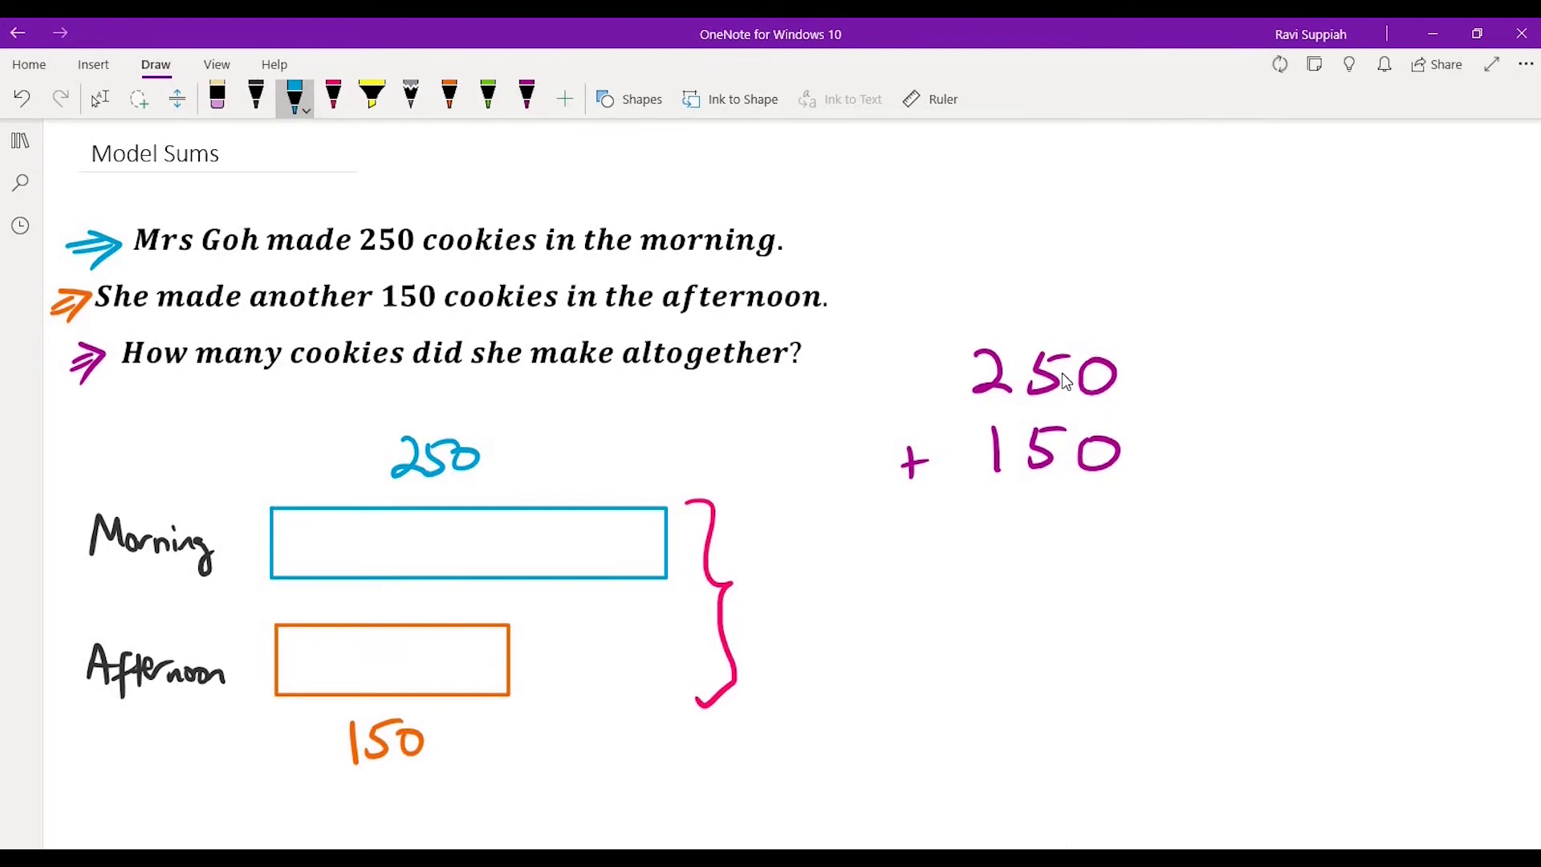
{"action": "left_click_drag", "start_coordinate": [946, 509], "coordinate": [1166, 505]}
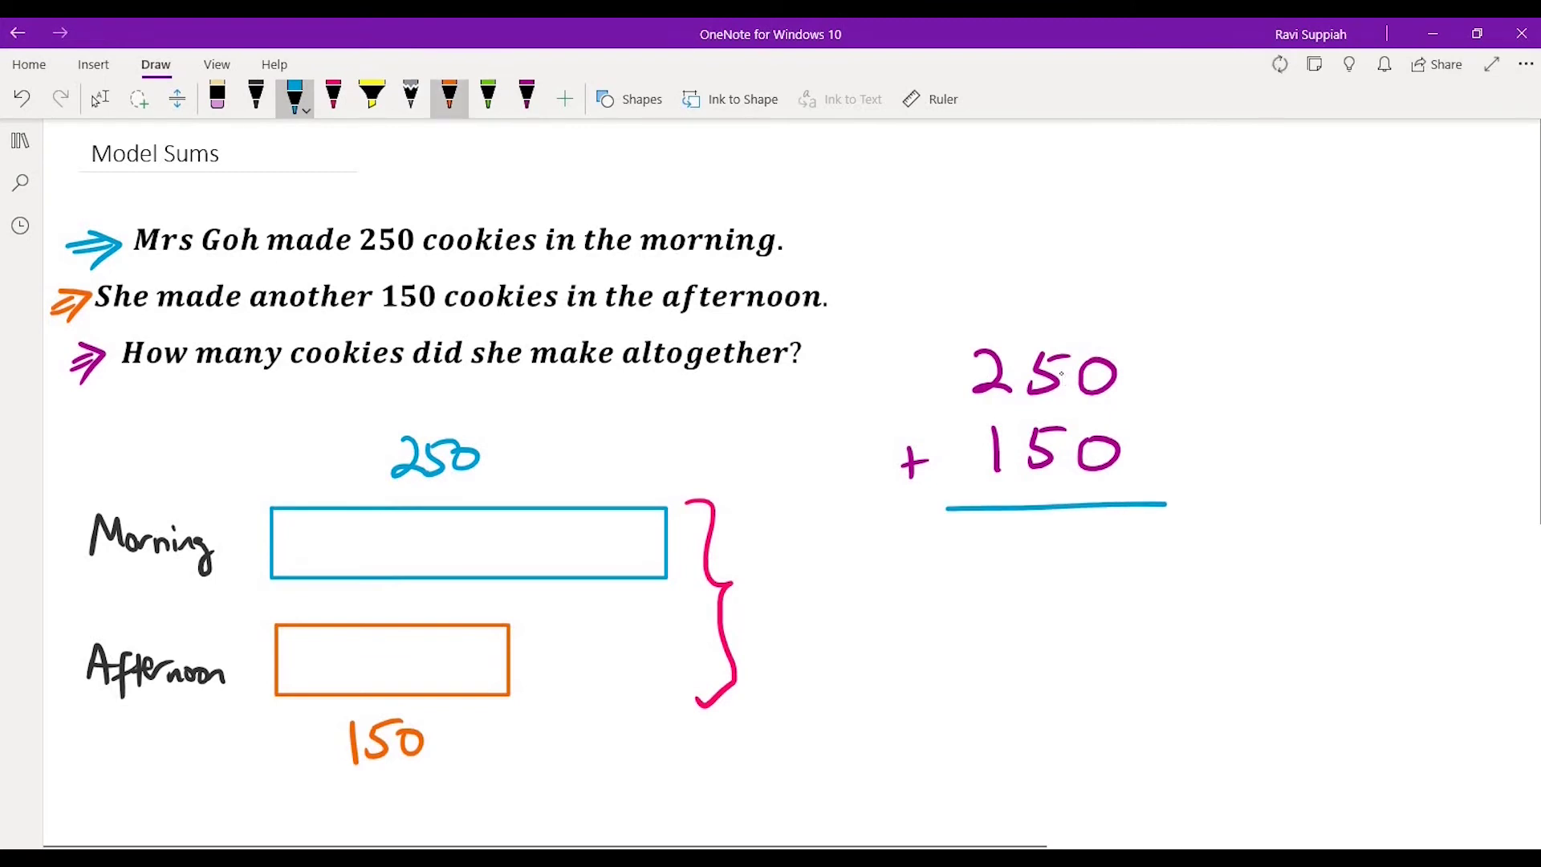
{"action": "left_click", "coordinate": [448, 100]}
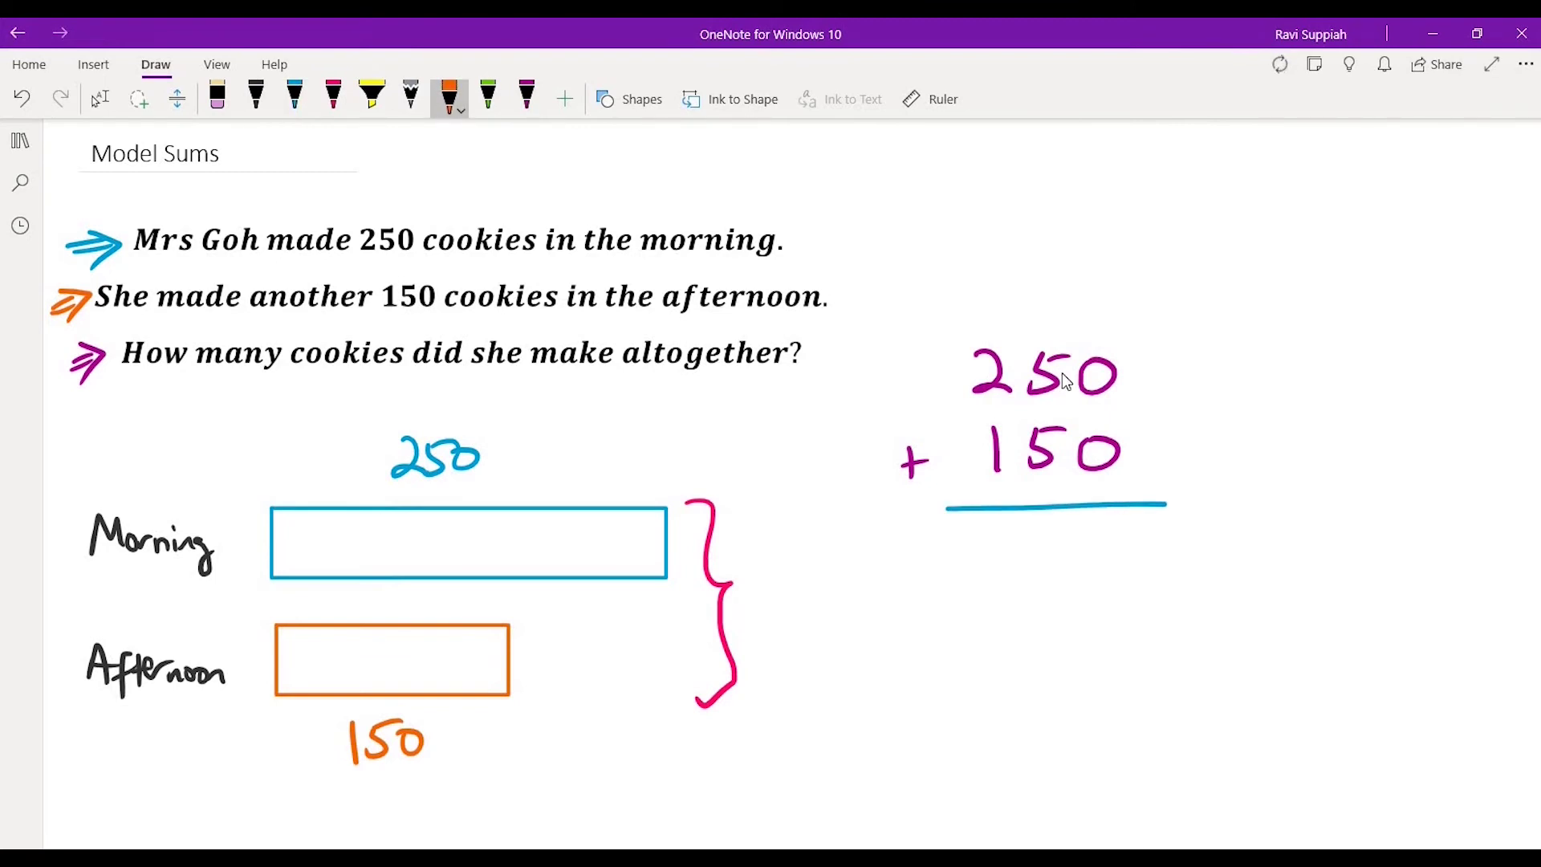
{"action": "mouse_move", "coordinate": [1130, 535]}
{"action": "left_mouse_down"}
{"action": "mouse_move", "coordinate": [1122, 568]}
{"action": "mouse_move", "coordinate": [1120, 529]}
{"action": "left_mouse_up"}
{"action": "left_click_drag", "start_coordinate": [1046, 535], "coordinate": [1050, 532]}
{"action": "left_click_drag", "start_coordinate": [954, 321], "coordinate": [954, 349]}
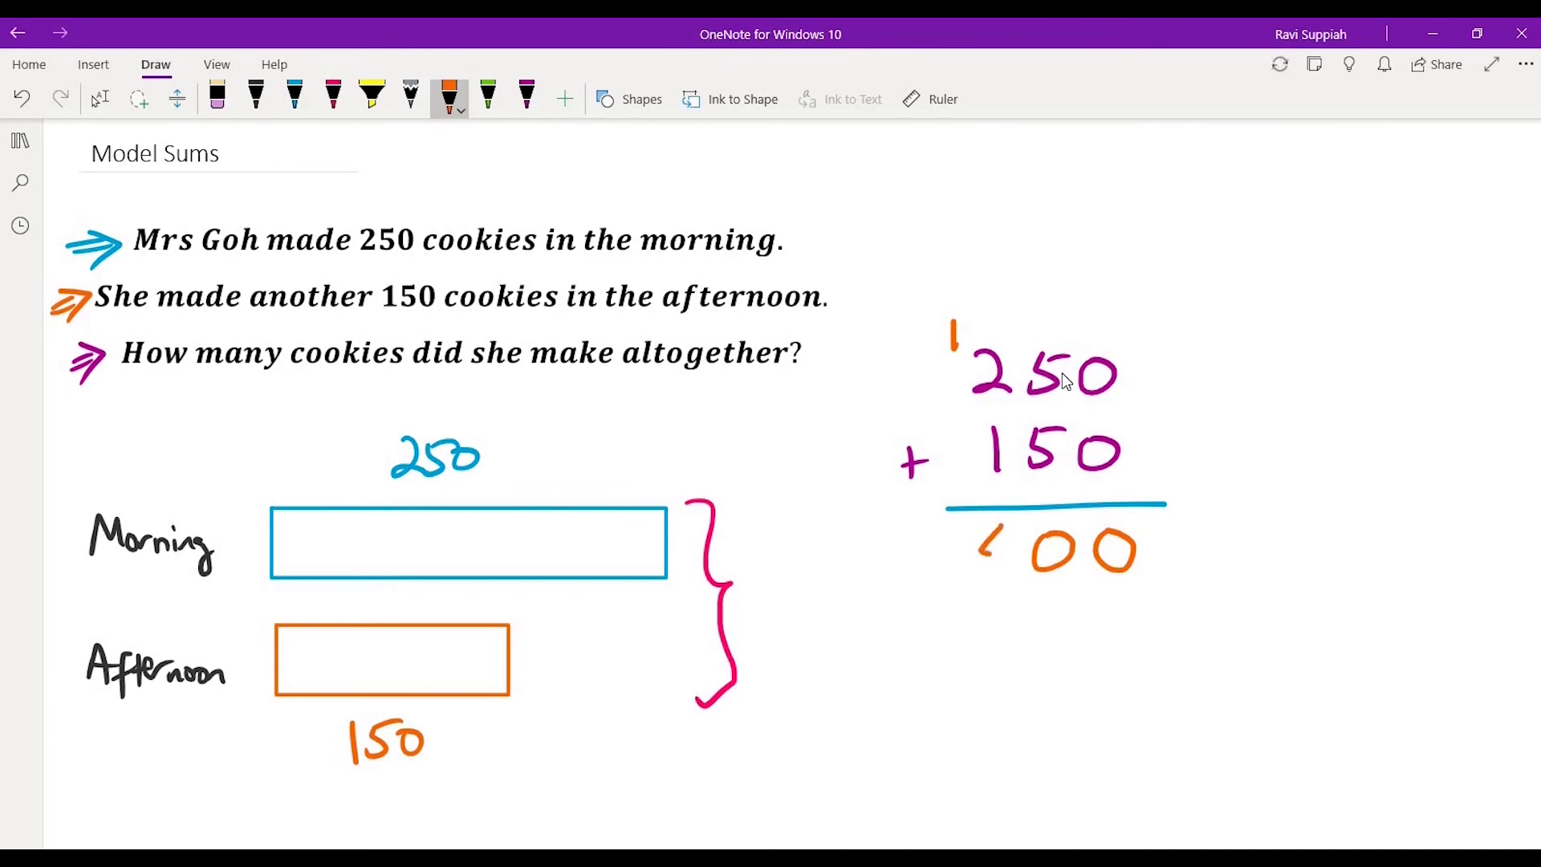
{"action": "mouse_move", "coordinate": [990, 525]}
{"action": "left_mouse_down"}
{"action": "mouse_move", "coordinate": [1016, 556]}
{"action": "mouse_move", "coordinate": [1007, 598]}
{"action": "mouse_move", "coordinate": [1174, 590]}
{"action": "left_mouse_up"}
Add two black closing marks beside the answer line.
{"action": "left_click", "coordinate": [295, 99]}
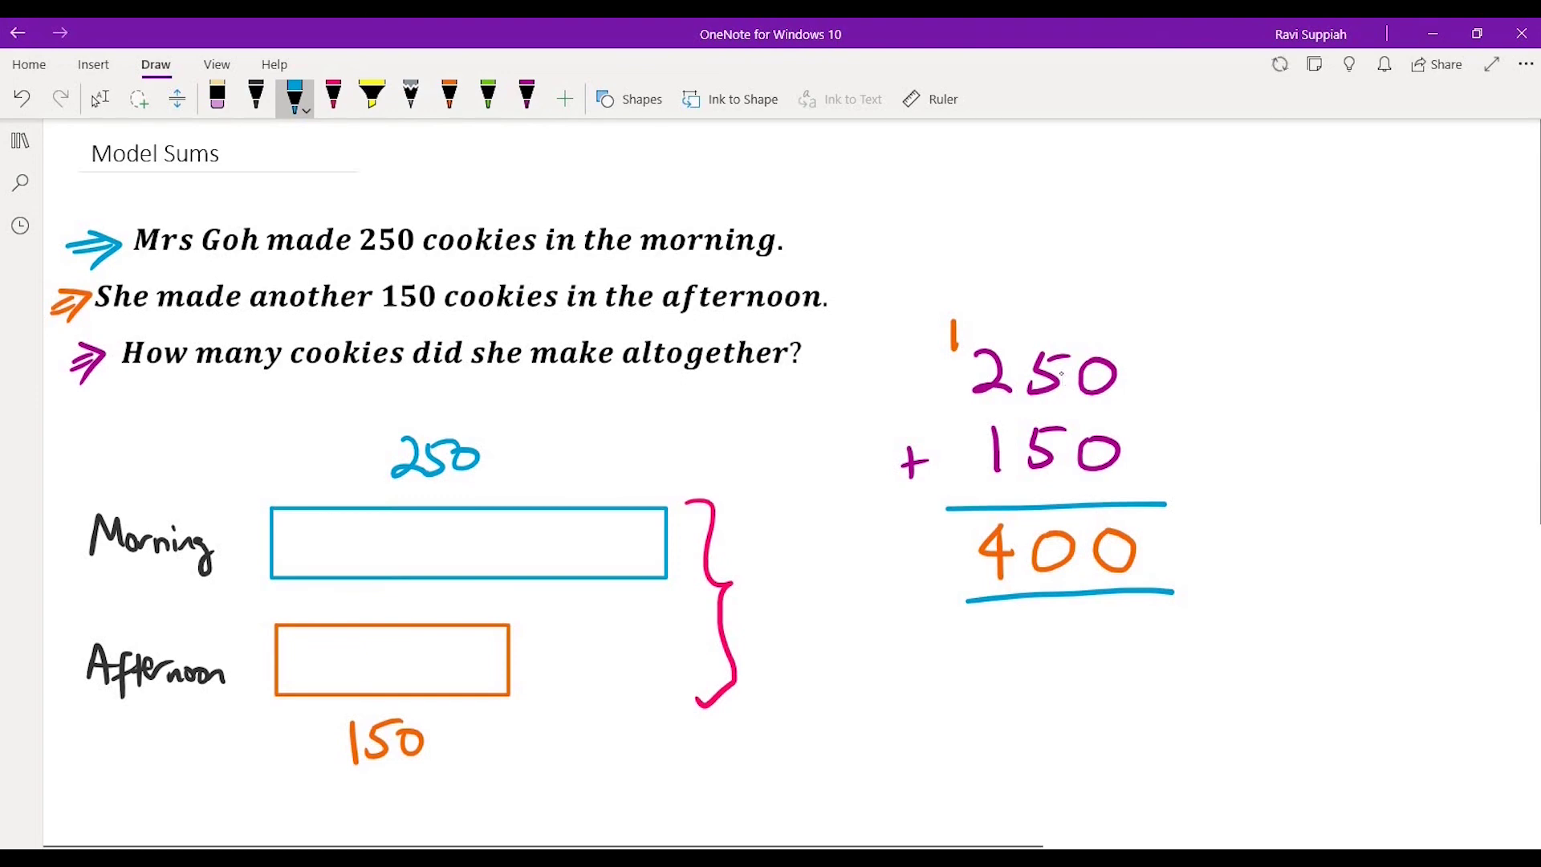
{"action": "left_click", "coordinate": [255, 99]}
{"action": "mouse_move", "coordinate": [1153, 623]}
{"action": "left_mouse_down"}
{"action": "mouse_move", "coordinate": [1211, 588]}
{"action": "mouse_move", "coordinate": [1208, 601]}
{"action": "left_mouse_up"}
{"action": "left_click", "coordinate": [1222, 610]}
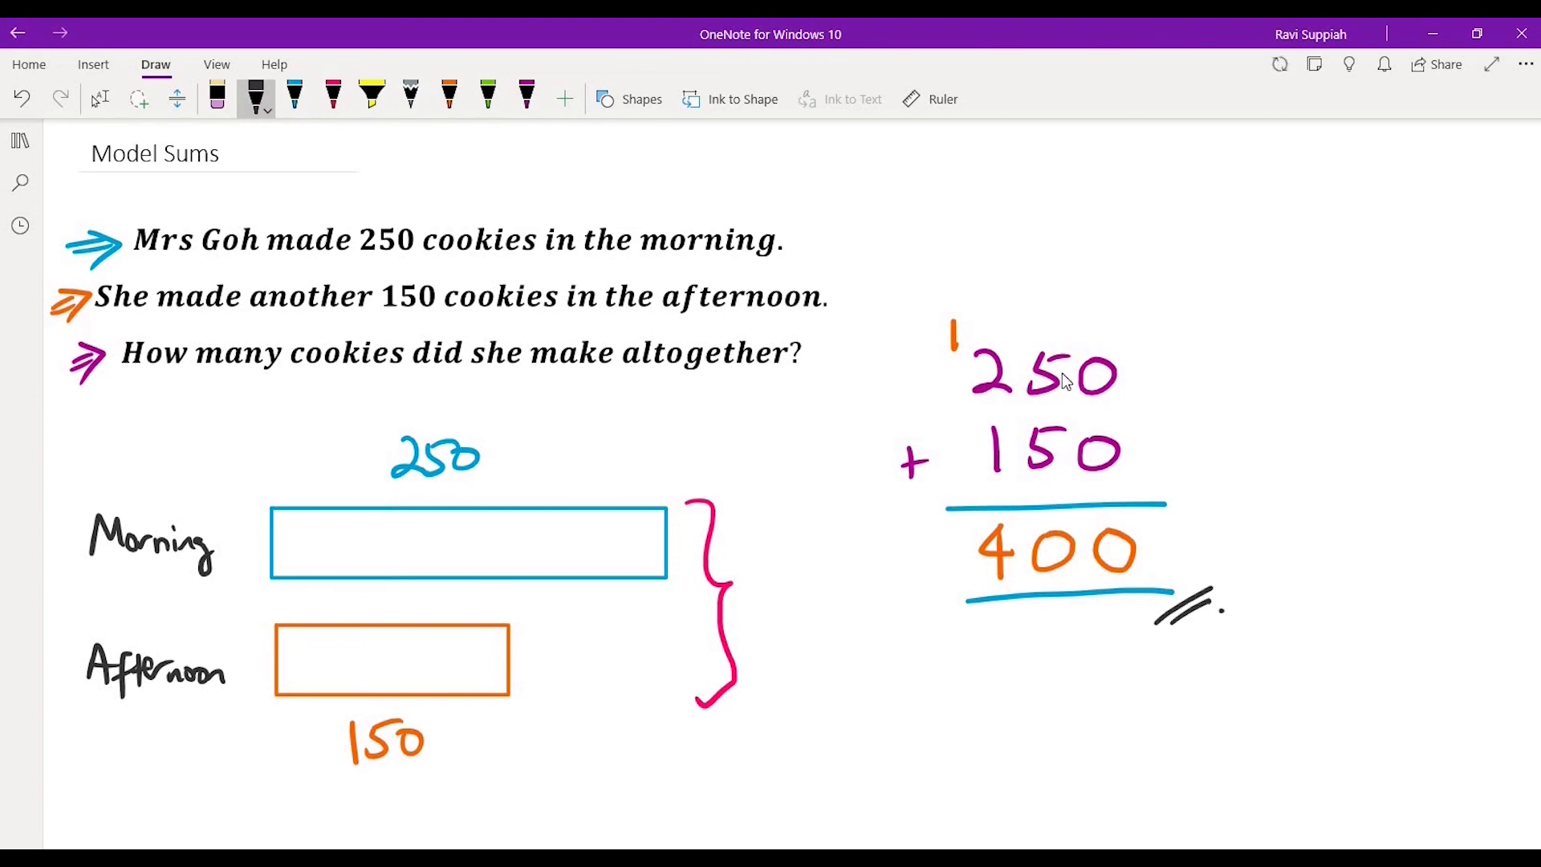